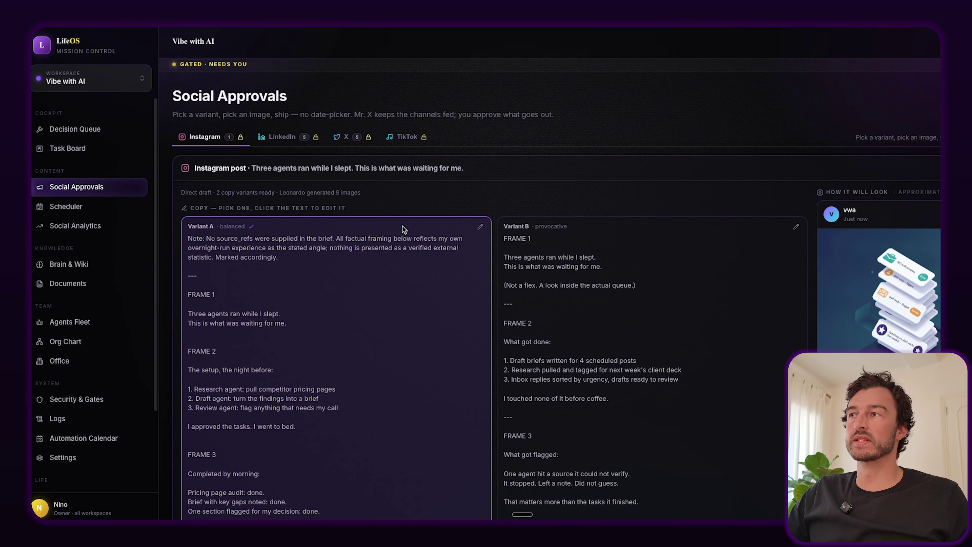
Review the Instagram draft's two copy variants and its generated image options.
scroll(402, 226, "down", 1)
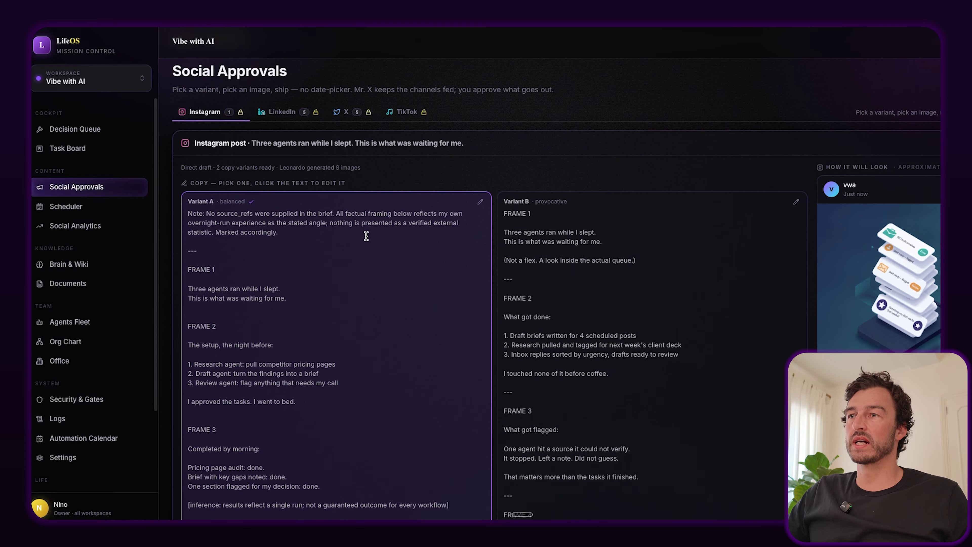
scroll(366, 235, "down", 15)
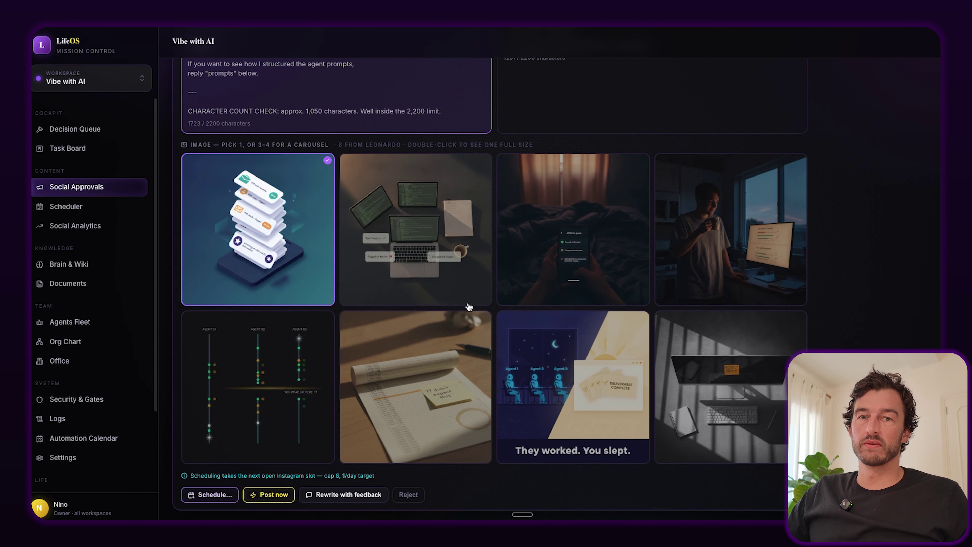
scroll(432, 321, "up", 4)
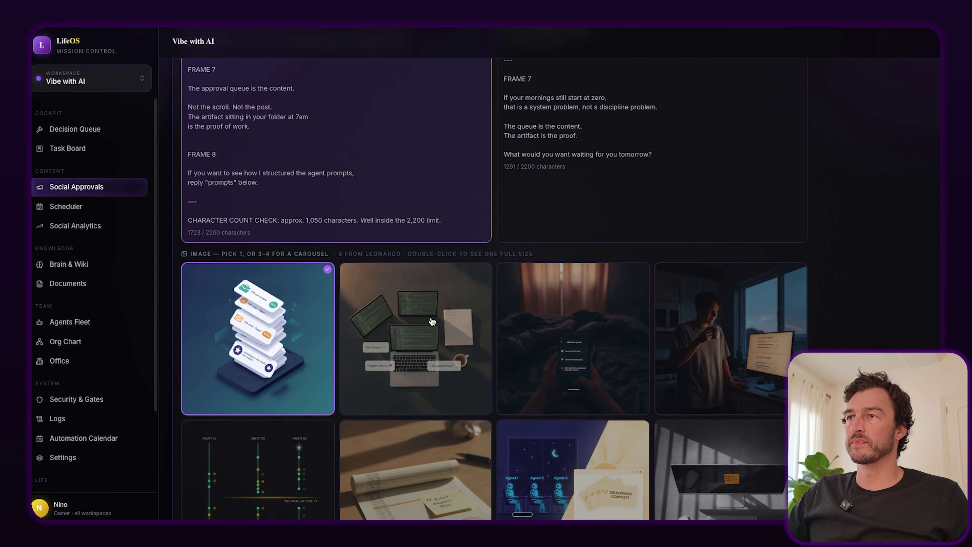
scroll(431, 321, "up", 12)
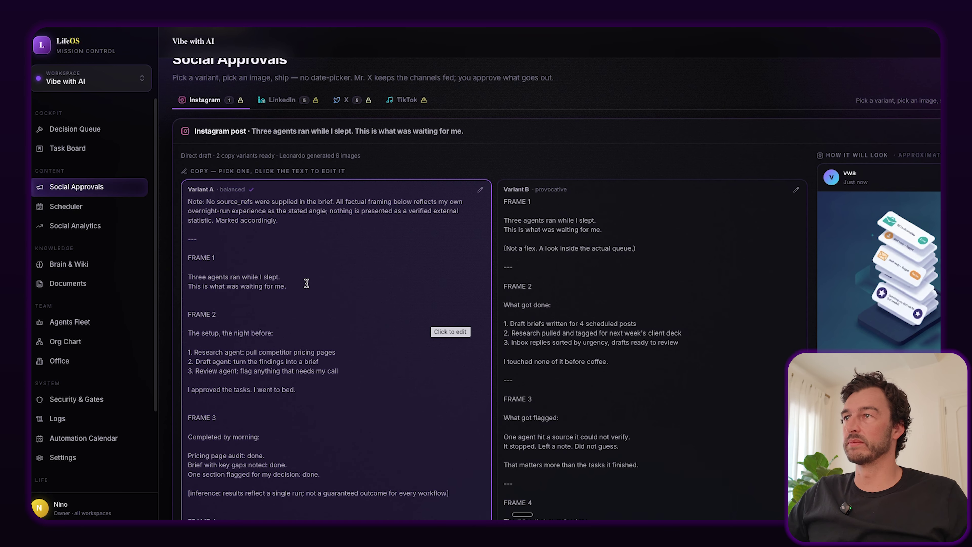
scroll(283, 252, "up", 1)
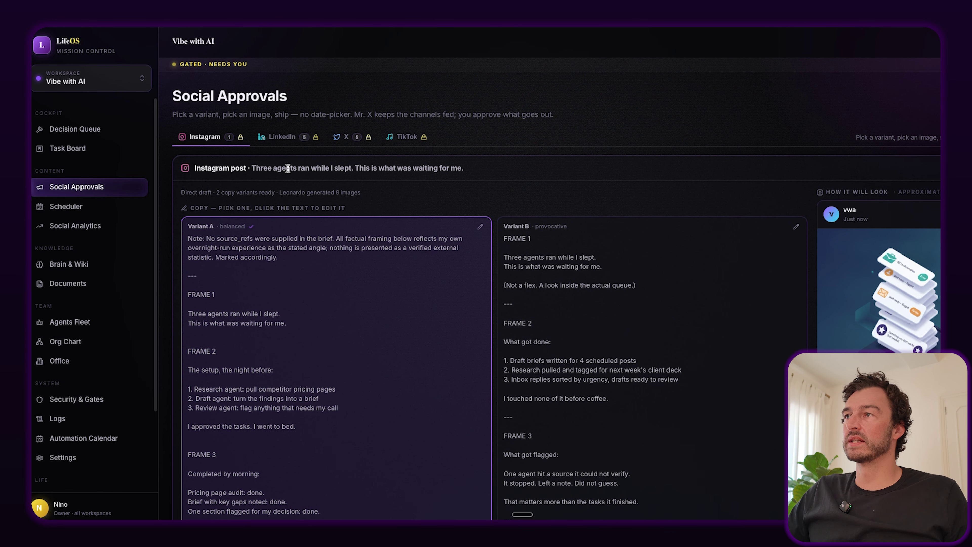
Look through the approval queues for LinkedIn, X and TikTok.
left_click(282, 138)
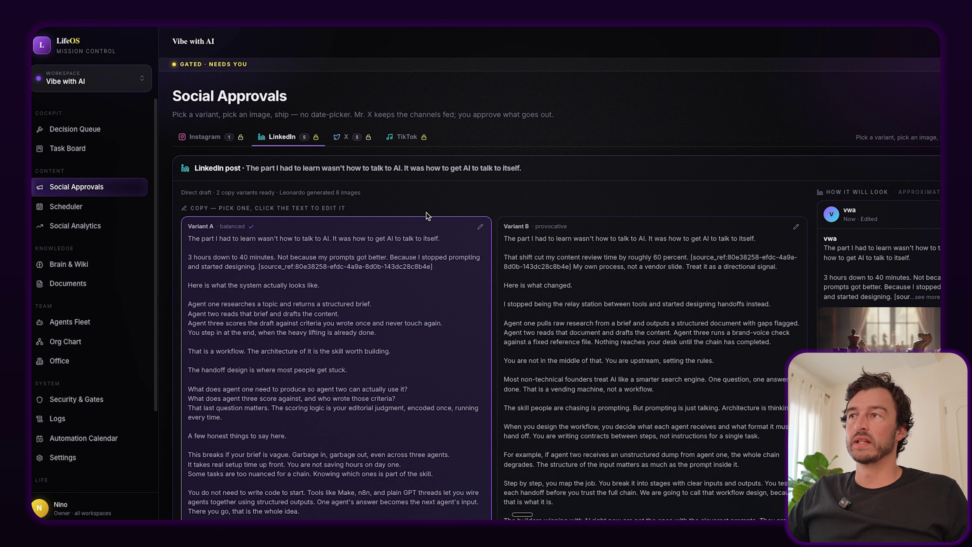
left_click(350, 141)
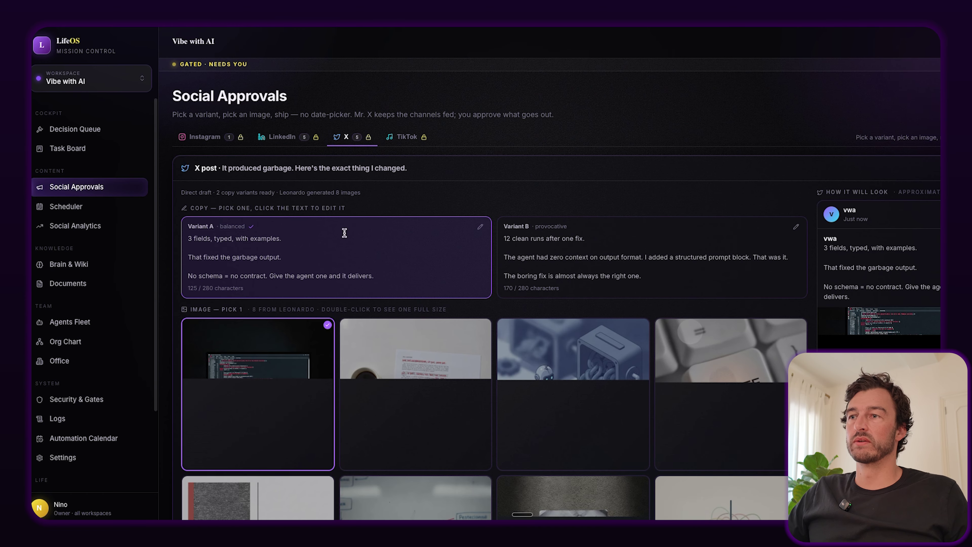
left_click(411, 141)
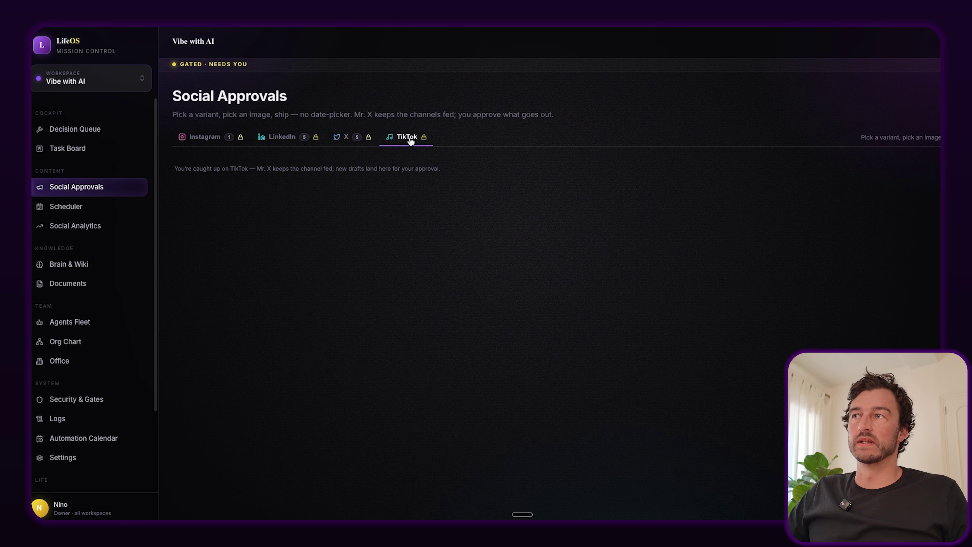
left_click(348, 140)
Read both copy variants of the first LinkedIn draft awaiting approval.
left_click(283, 140)
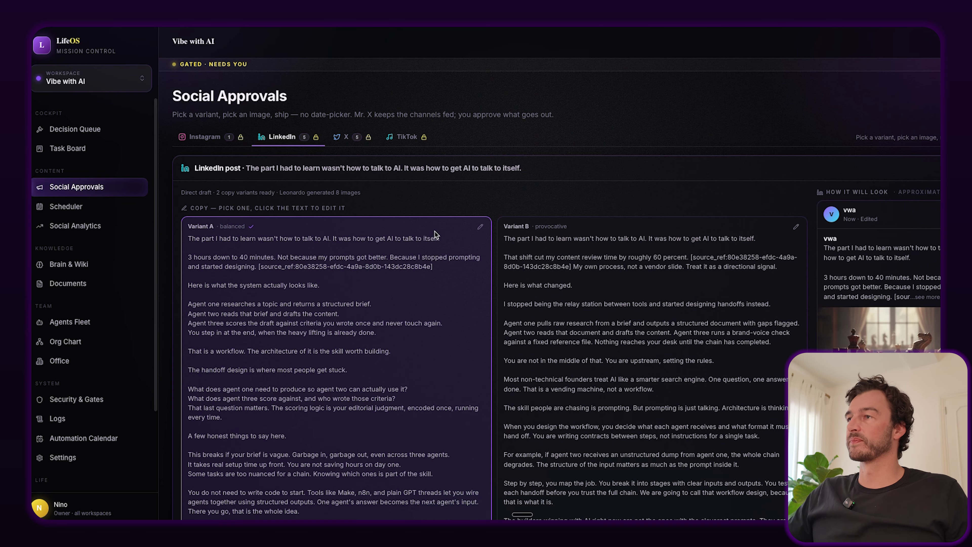
scroll(392, 287, "down", 2)
scroll(392, 287, "down", 1)
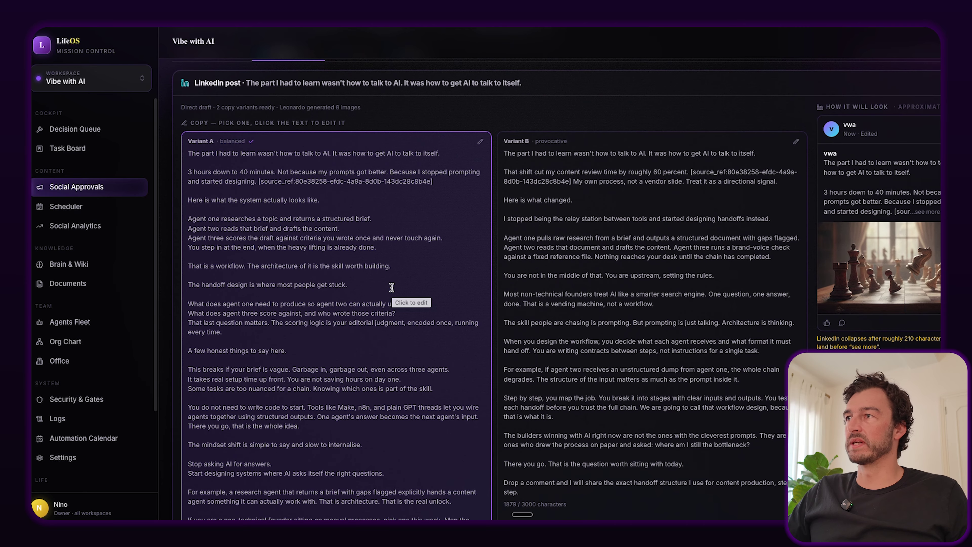
scroll(392, 287, "up", 1)
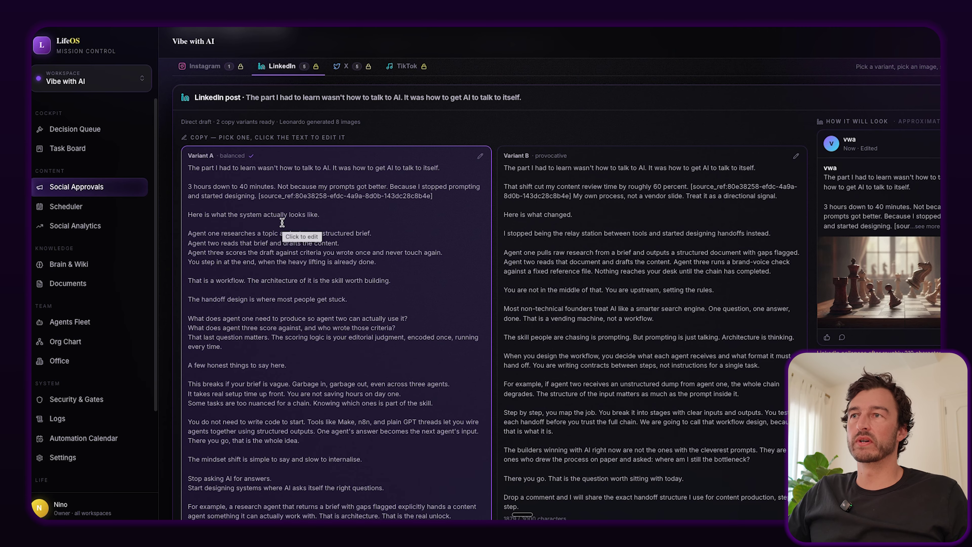
scroll(282, 222, "down", 3)
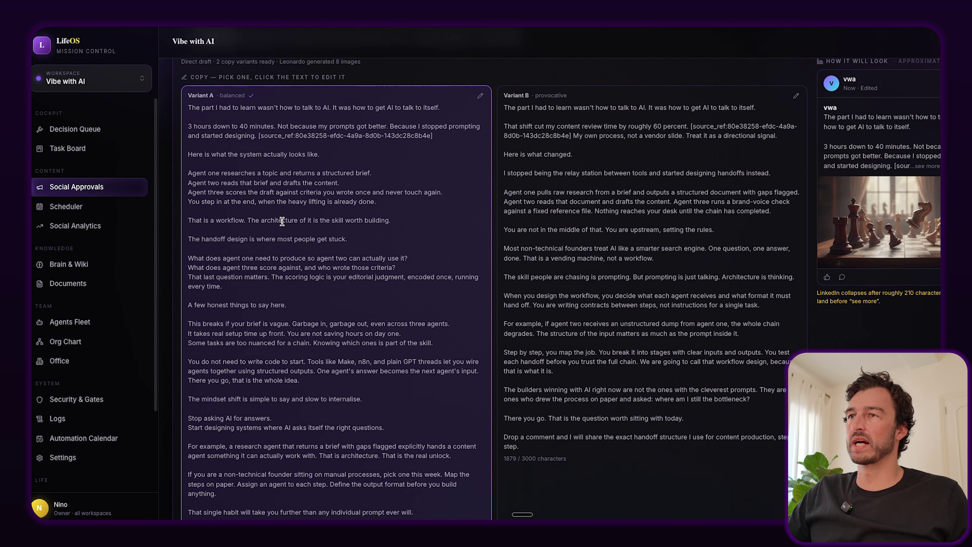
scroll(282, 221, "up", 1)
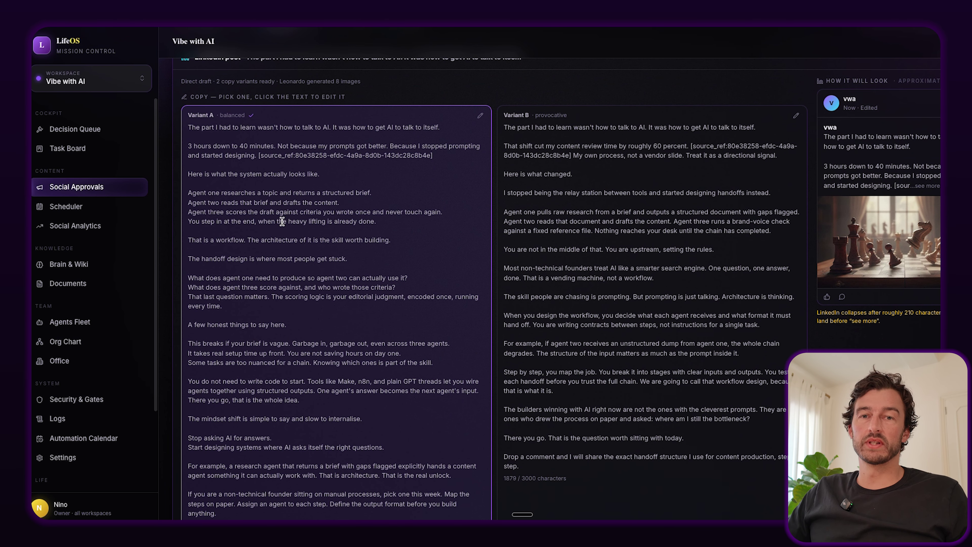
scroll(282, 221, "up", 1)
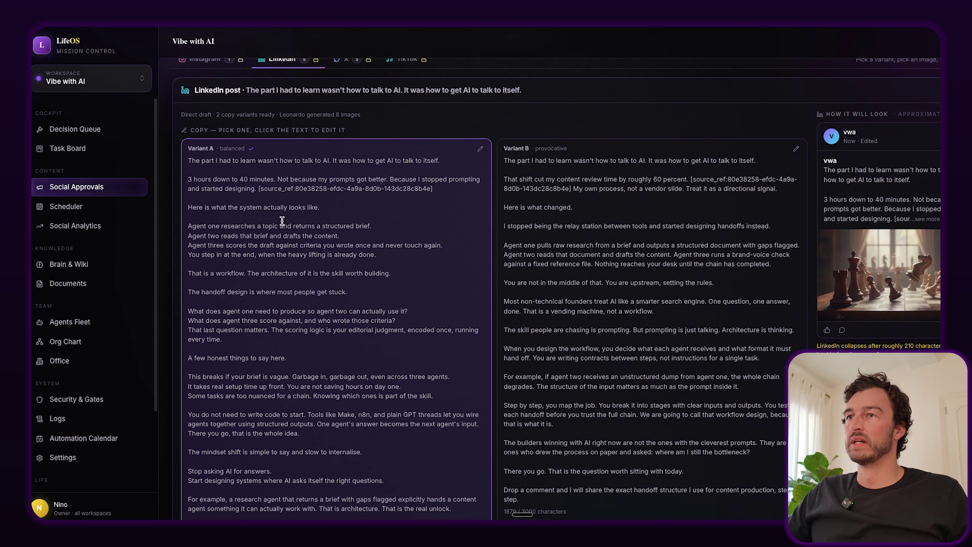
scroll(343, 224, "down", 1)
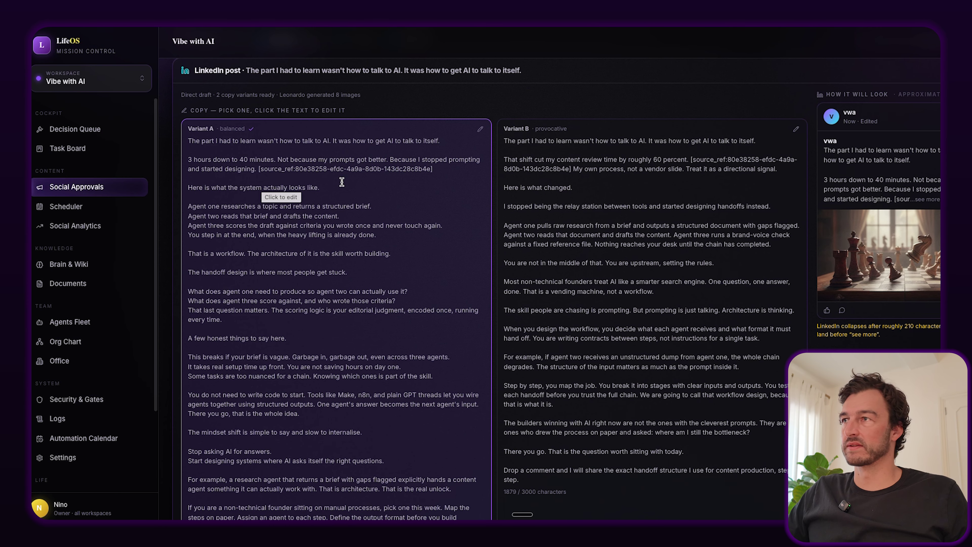
Select the whiteboard flowchart image with the yellow sticky notes for the first LinkedIn draft.
scroll(329, 452, "down", 5)
scroll(301, 316, "down", 8)
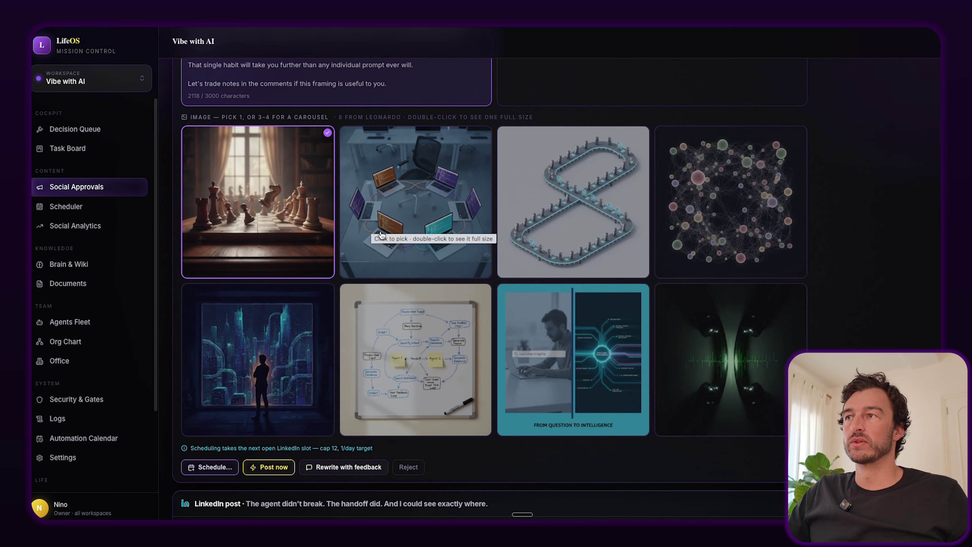
left_click(390, 392)
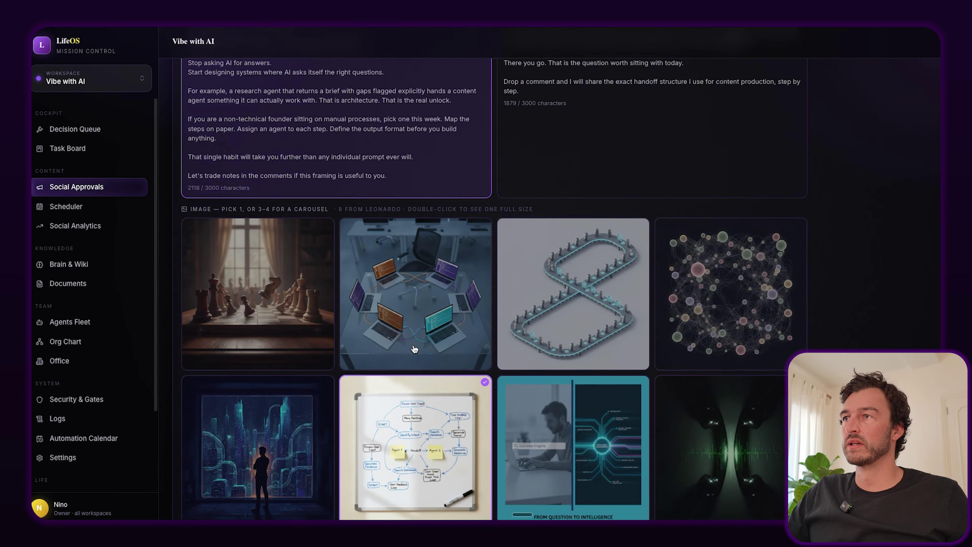
Open the Variant A copy of the first LinkedIn draft for editing, read it through and save it with its wording unchanged.
scroll(411, 352, "up", 15)
scroll(272, 249, "down", 2)
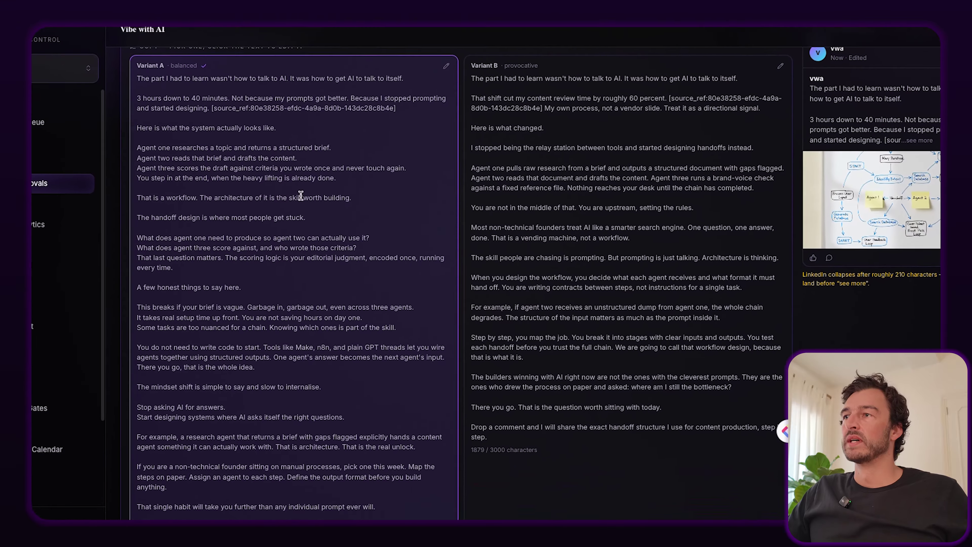
left_click(371, 217)
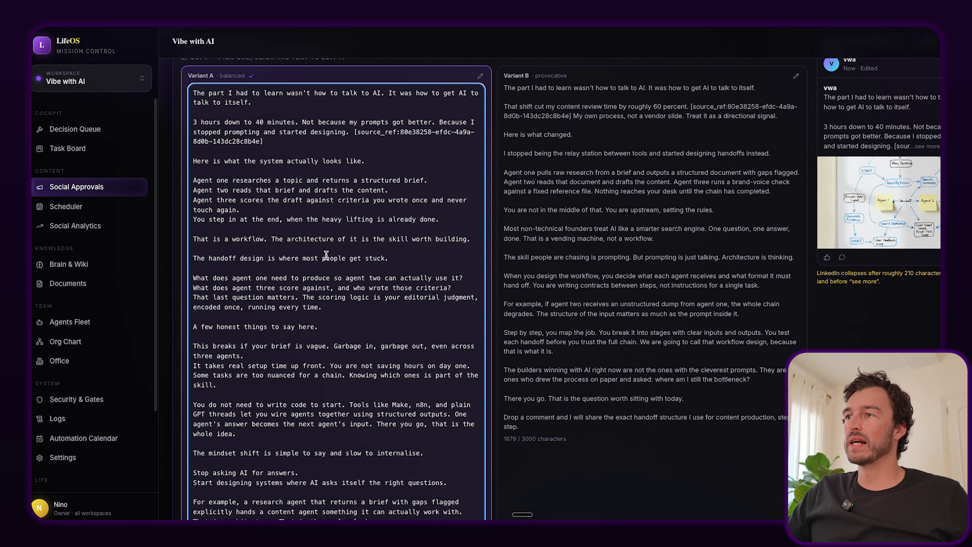
scroll(313, 219, "up", 1)
scroll(313, 219, "down", 3)
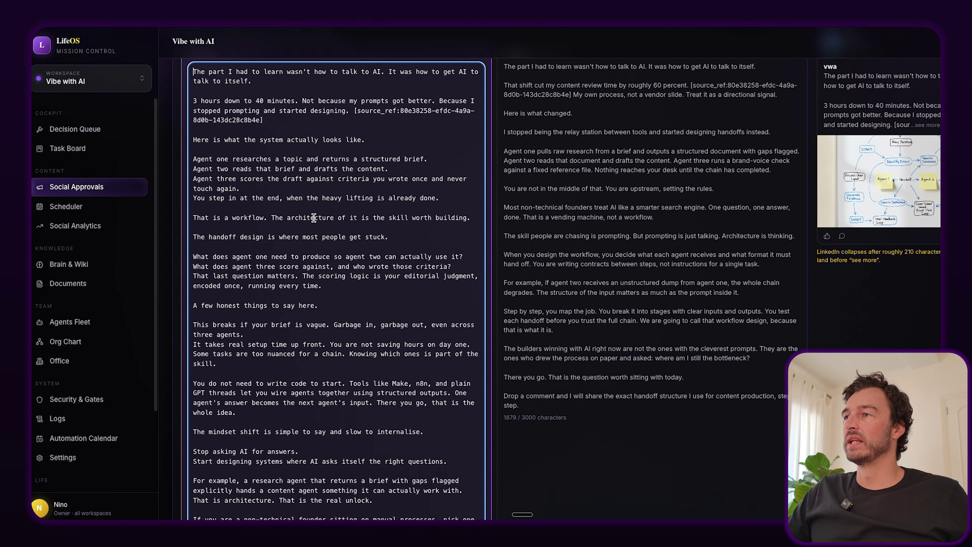
scroll(313, 218, "down", 4)
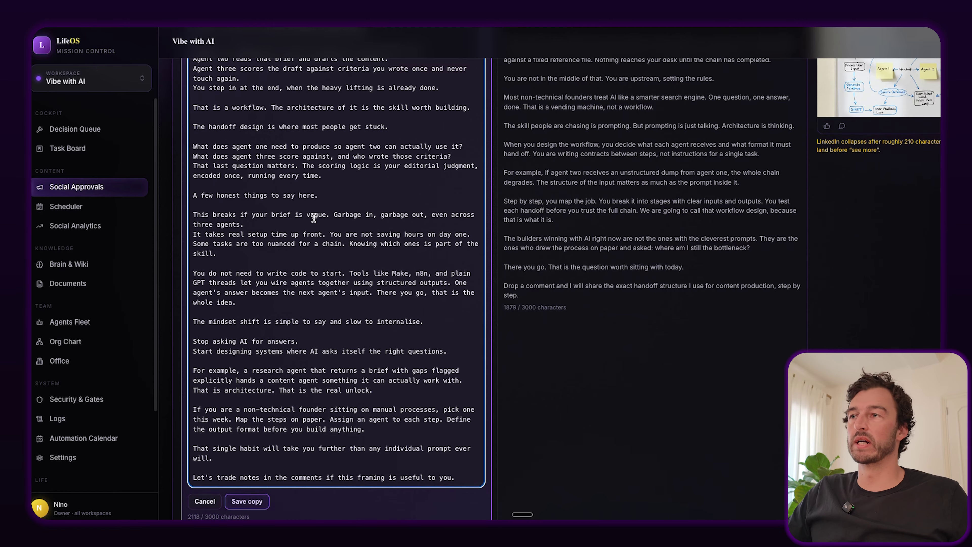
scroll(313, 218, "down", 2)
scroll(313, 218, "up", 7)
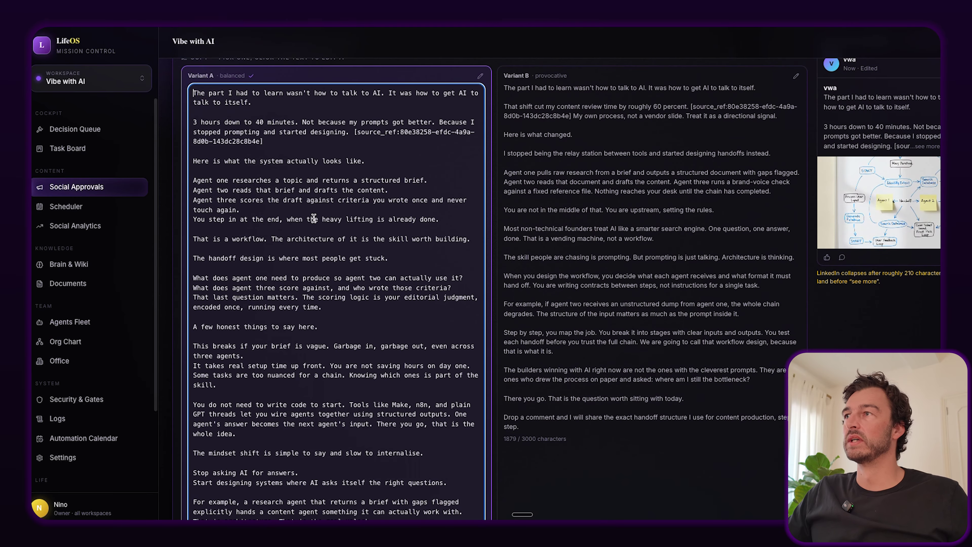
scroll(313, 219, "down", 2)
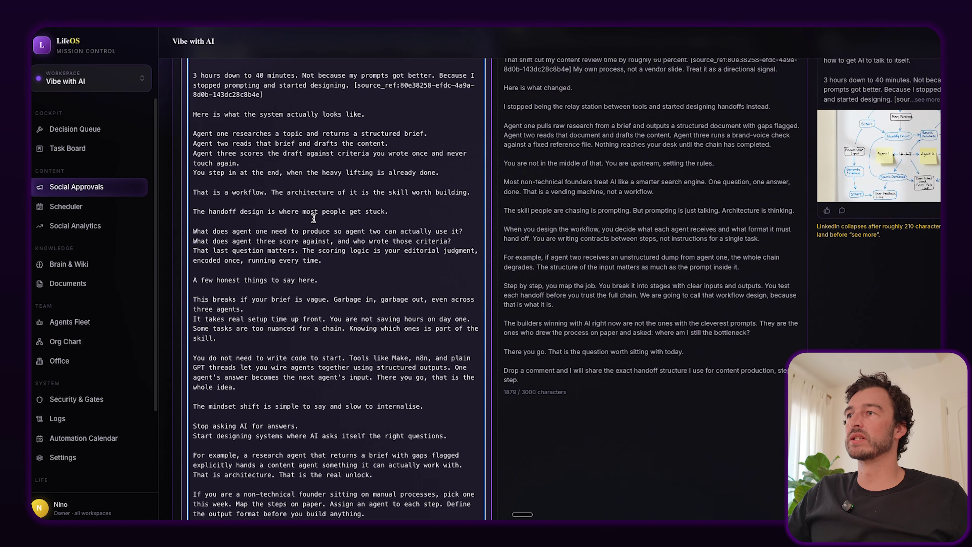
scroll(313, 218, "down", 5)
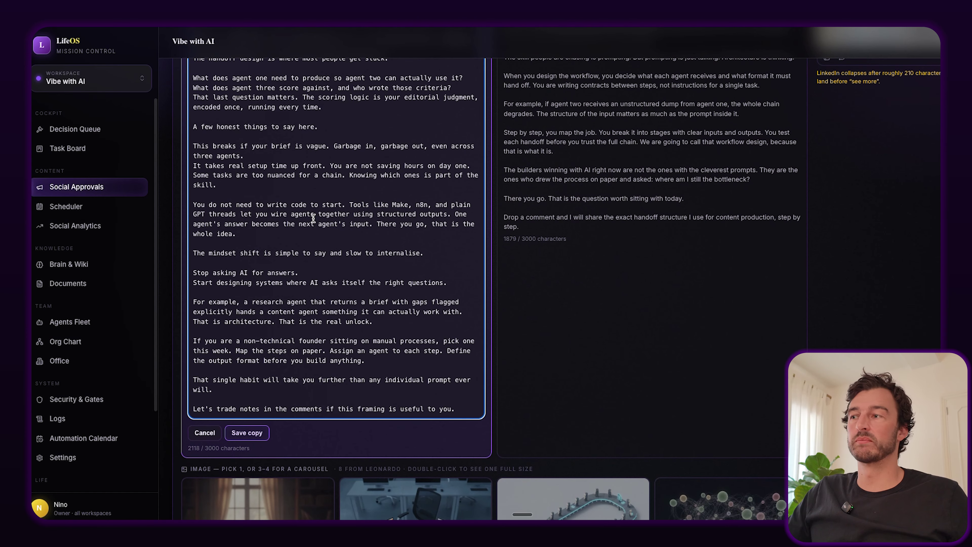
scroll(313, 219, "up", 5)
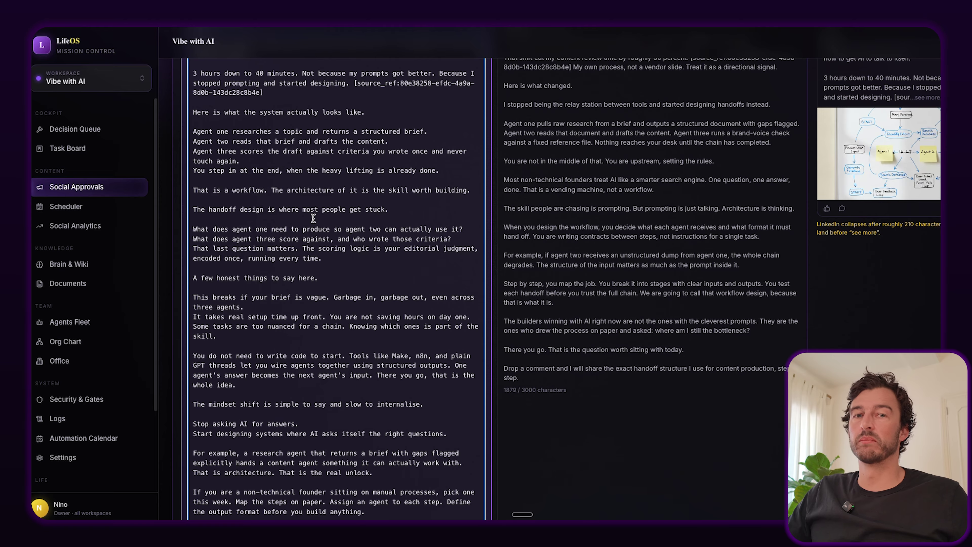
scroll(313, 218, "down", 4)
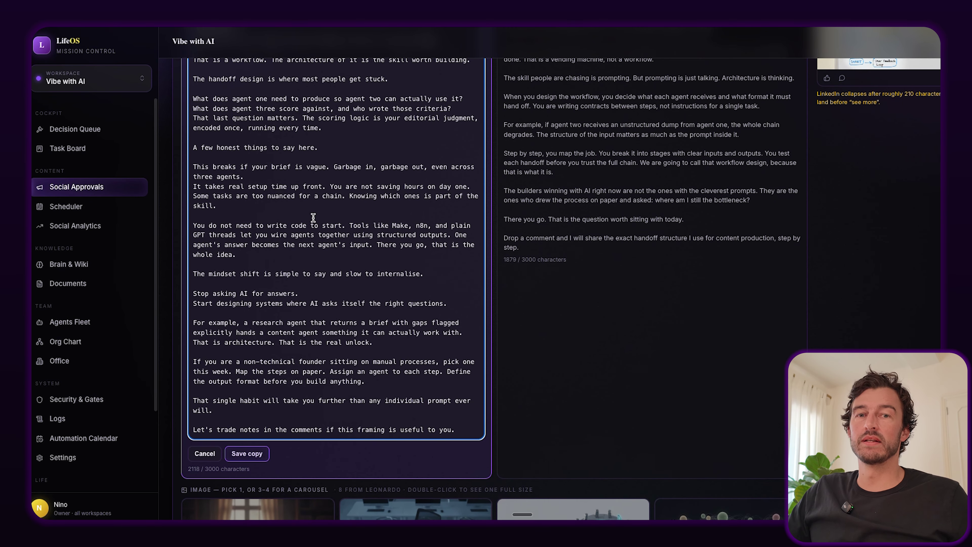
left_click(248, 456)
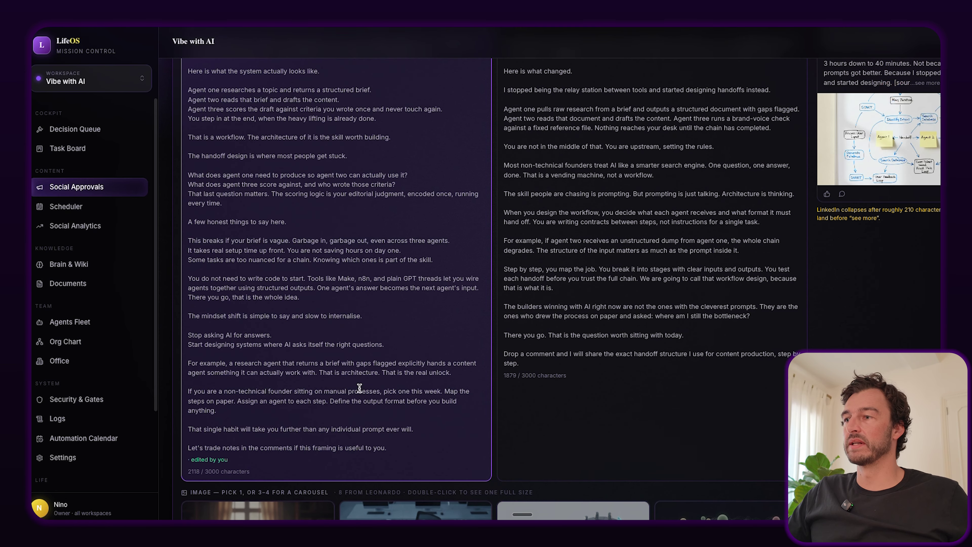
Review the saved Variant A copy and the image options of the first LinkedIn draft.
scroll(339, 349, "up", 3)
scroll(339, 350, "down", 3)
scroll(339, 349, "down", 10)
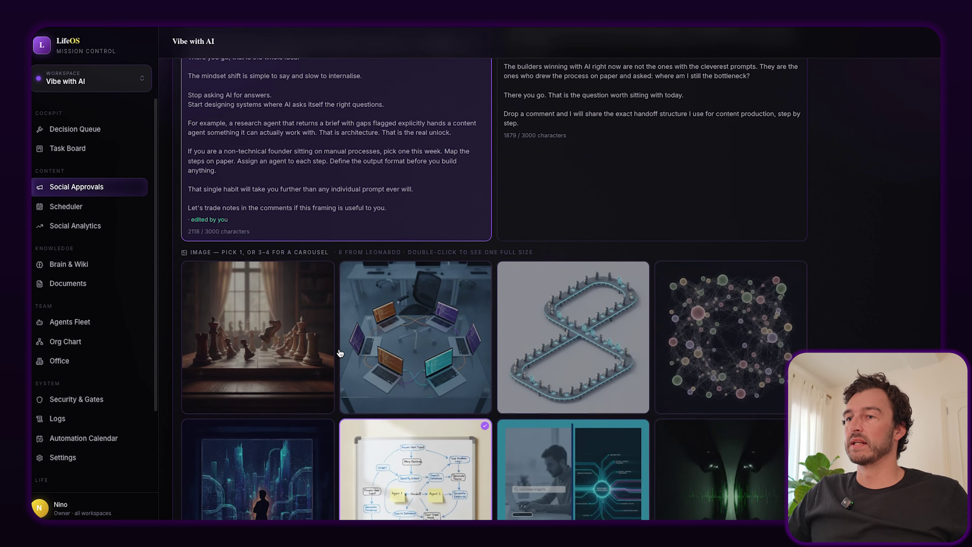
scroll(383, 398, "down", 2)
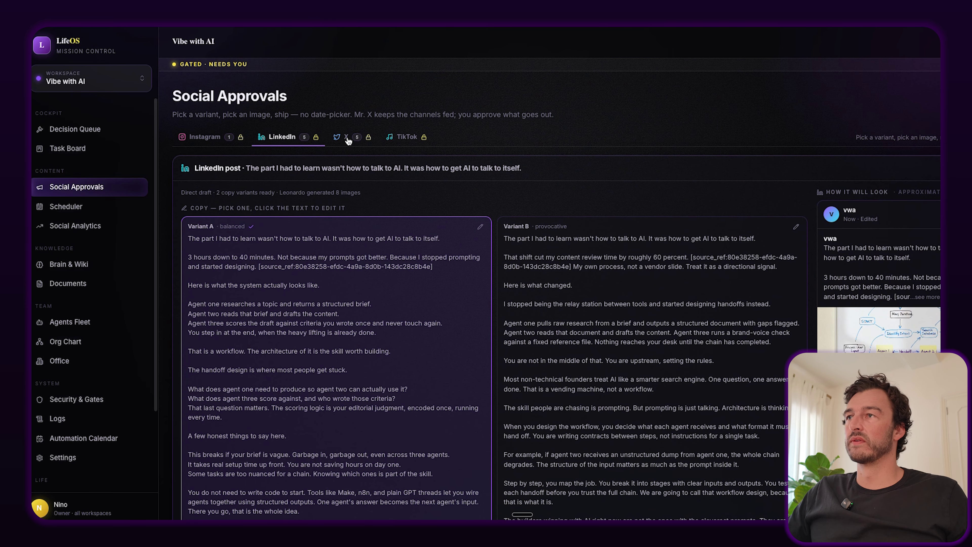
Examine the first three X drafts awaiting approval, including their copy variants and image options.
left_click(349, 138)
scroll(423, 253, "down", 1)
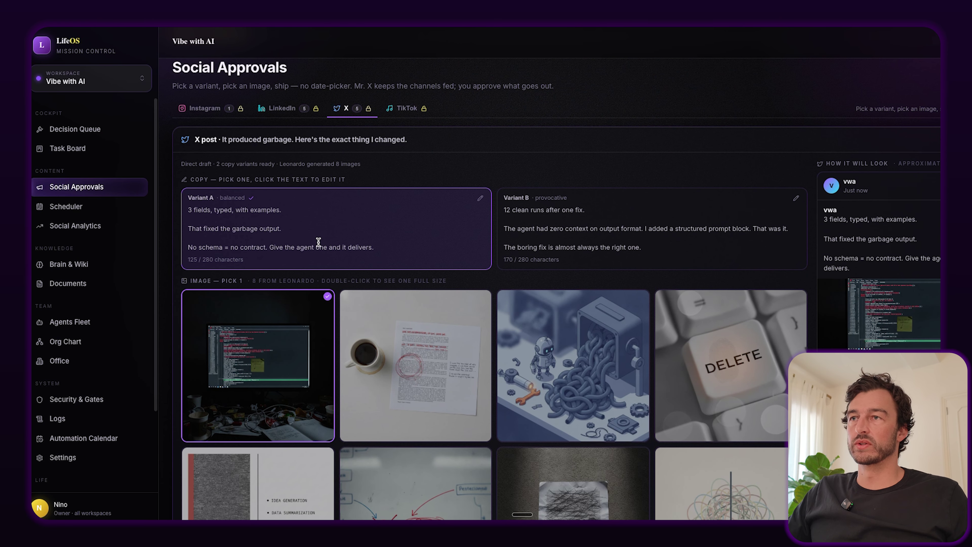
scroll(320, 242, "down", 7)
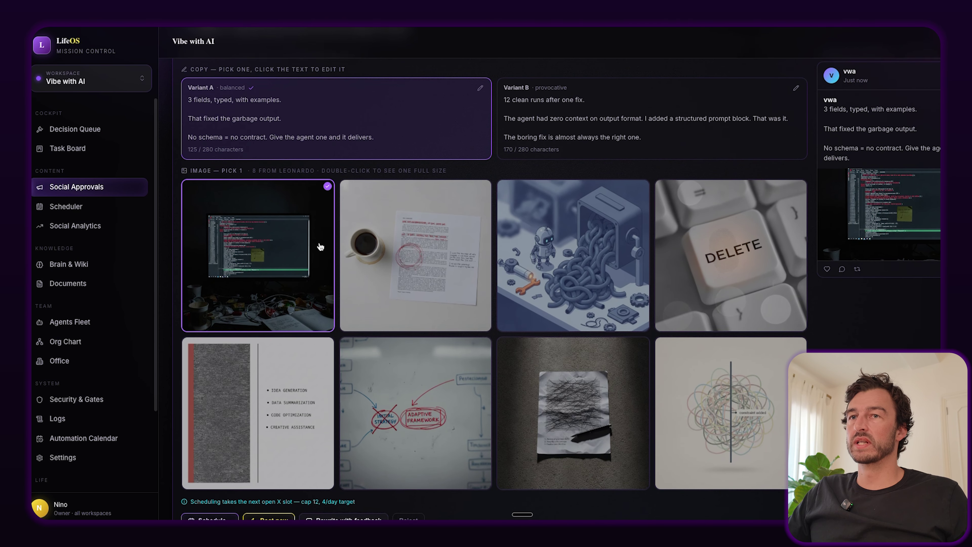
scroll(319, 245, "down", 11)
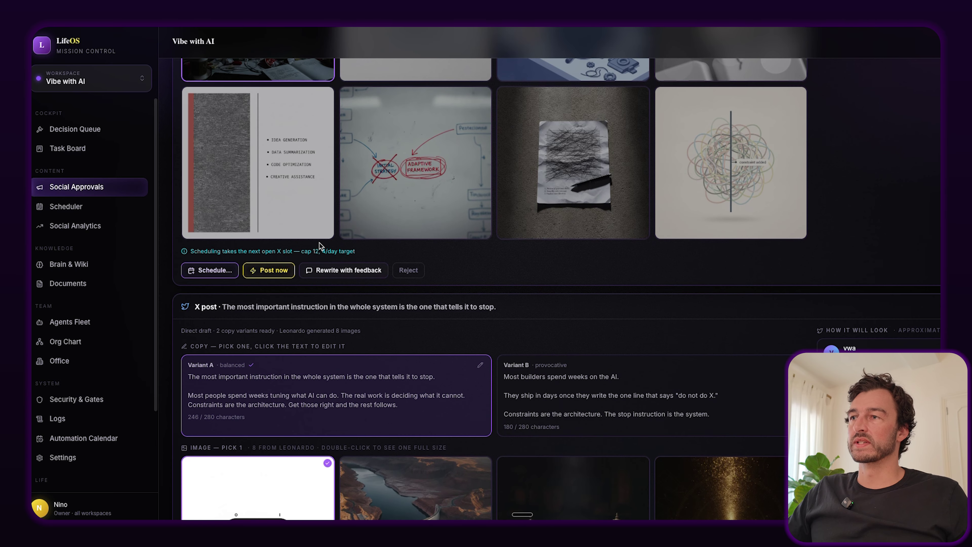
scroll(319, 245, "down", 3)
scroll(320, 246, "up", 3)
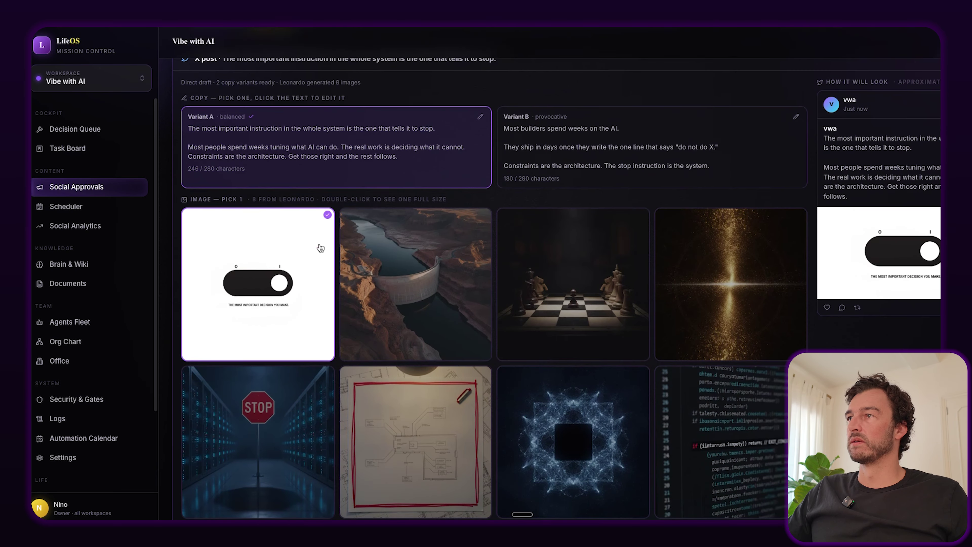
scroll(321, 247, "down", 3)
scroll(320, 247, "down", 10)
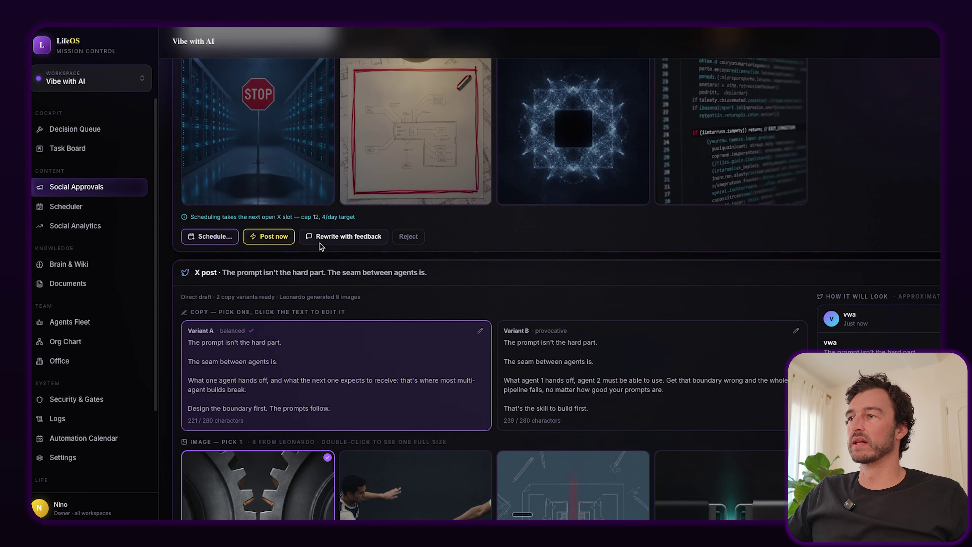
scroll(320, 243, "down", 4)
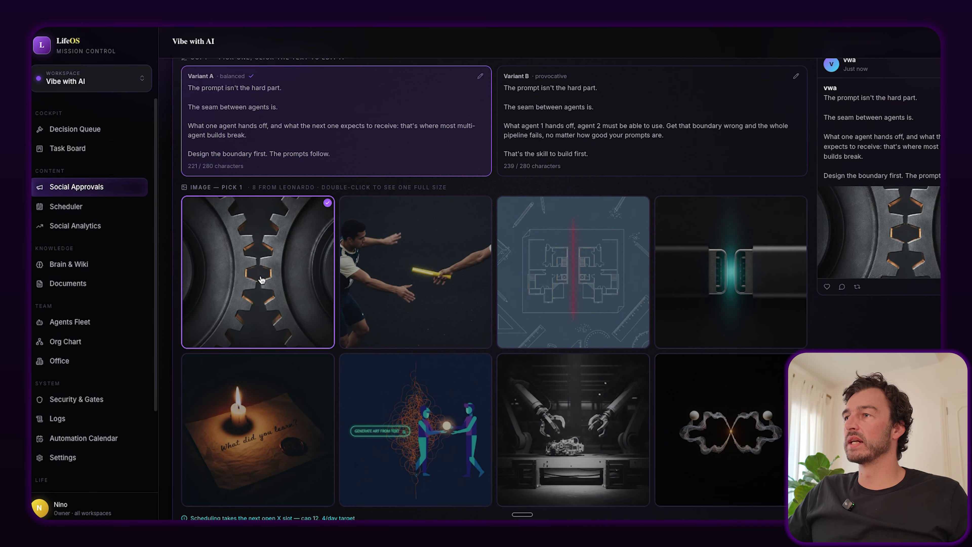
Preview the interlocking gears image and the relay baton image of the X draft about the seam between agents at full size.
double_click(258, 276)
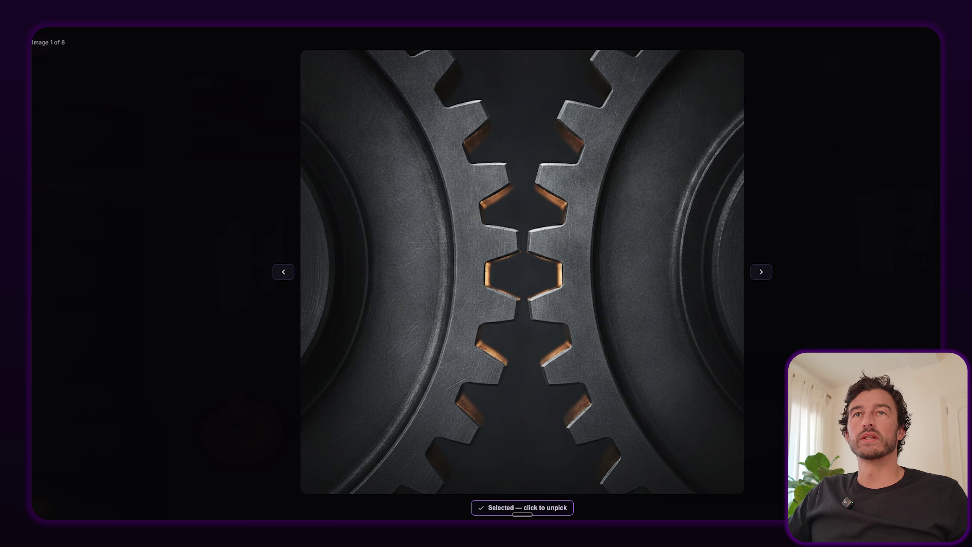
key("Escape")
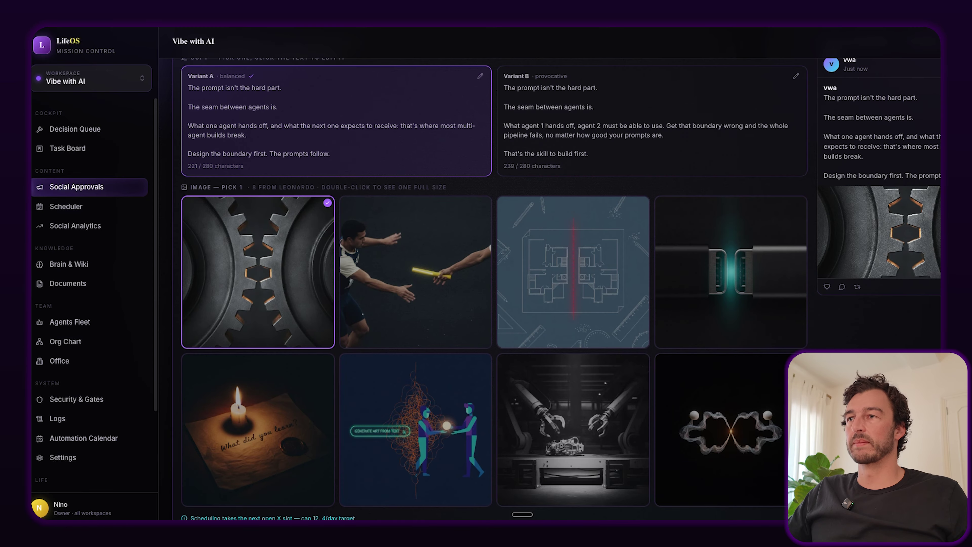
double_click(414, 276)
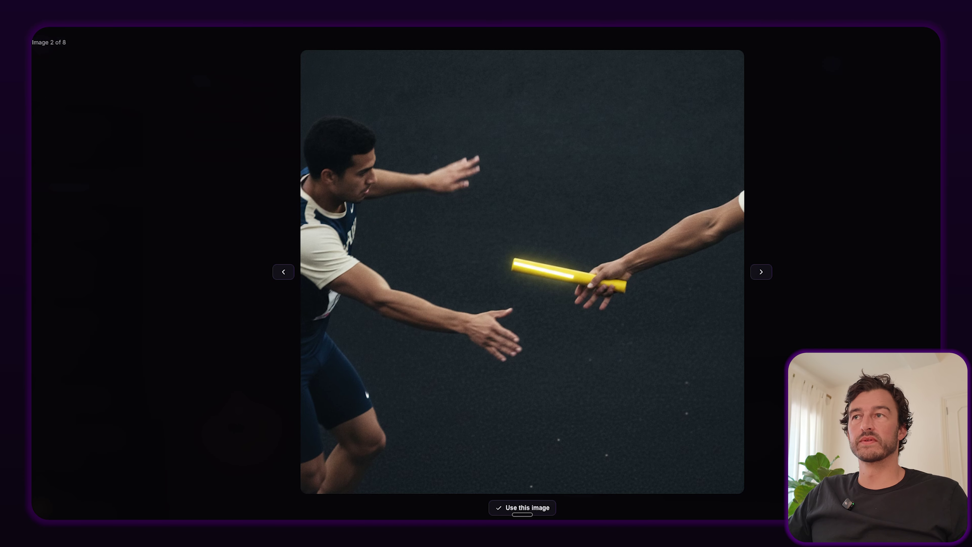
key("Escape")
Review the copy variants and image options of the remaining X drafts awaiting approval.
scroll(531, 205, "down", 9)
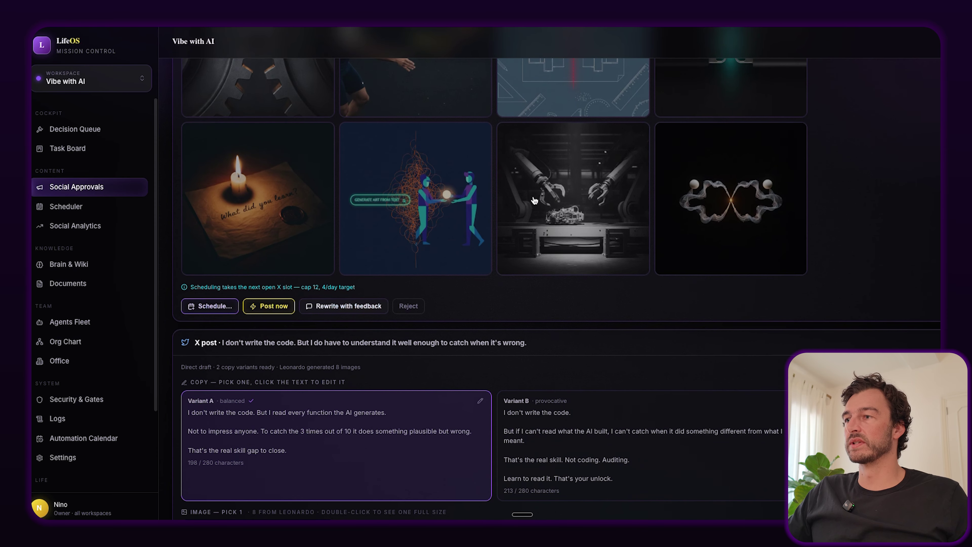
scroll(536, 199, "down", 9)
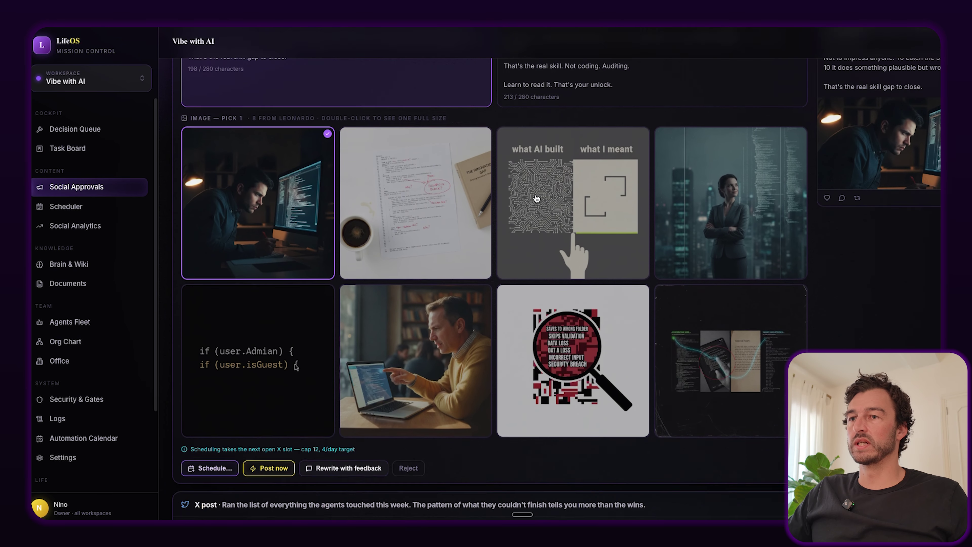
scroll(536, 198, "down", 7)
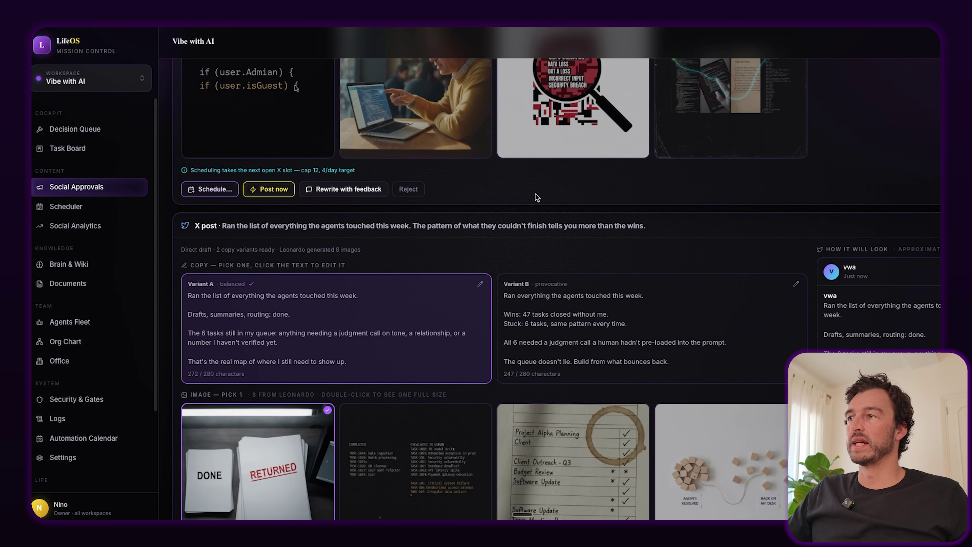
scroll(537, 197, "down", 1)
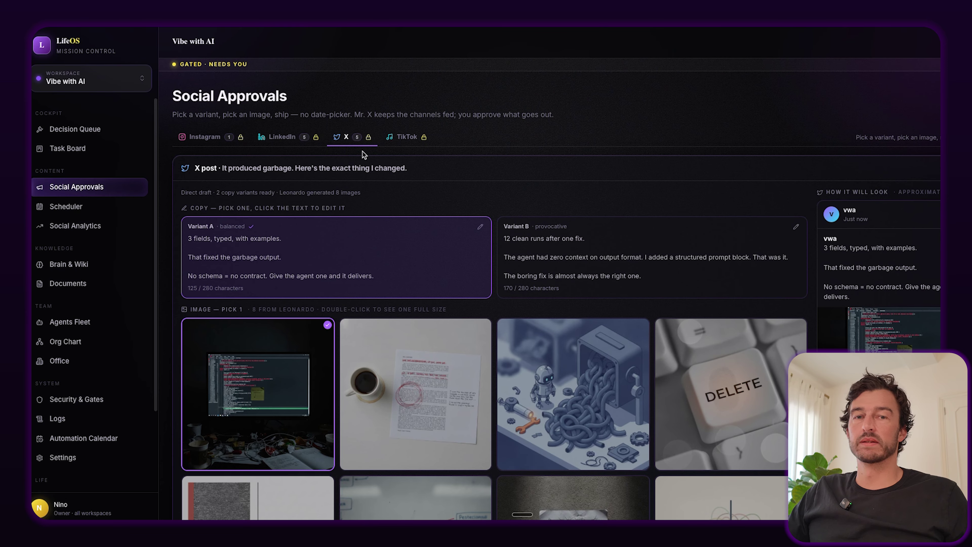
Review the first LinkedIn draft's copy variants and images, and bring up its scheduling options.
left_click(67, 207)
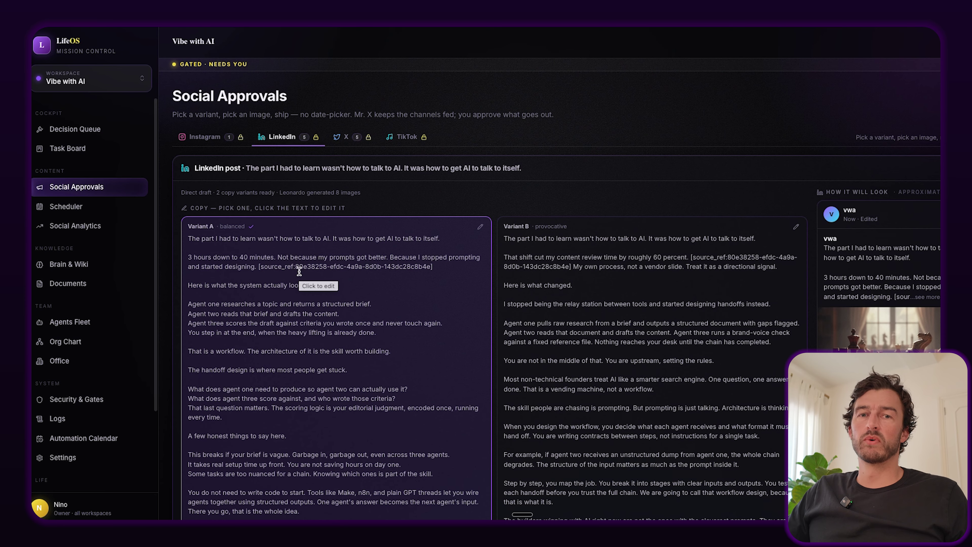
scroll(299, 271, "down", 6)
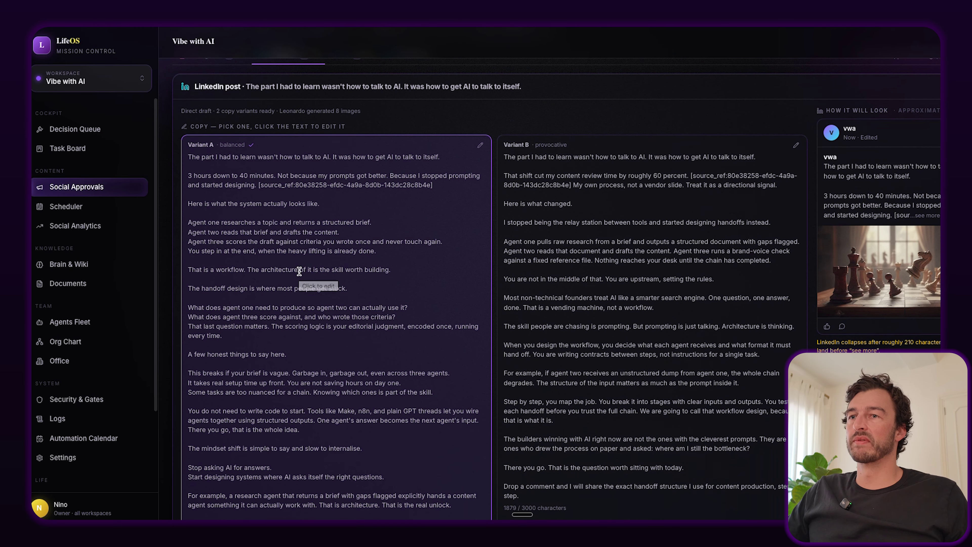
scroll(299, 271, "down", 10)
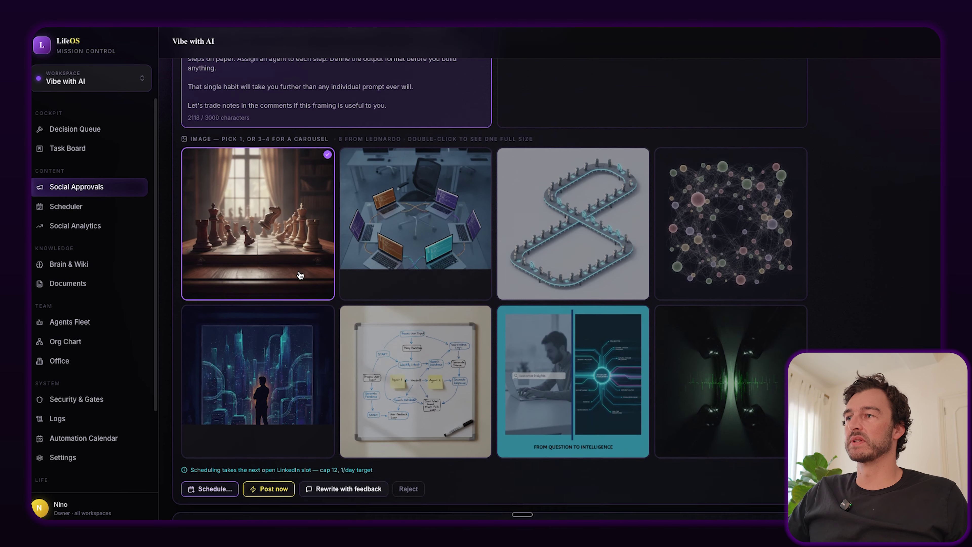
scroll(300, 275, "down", 1)
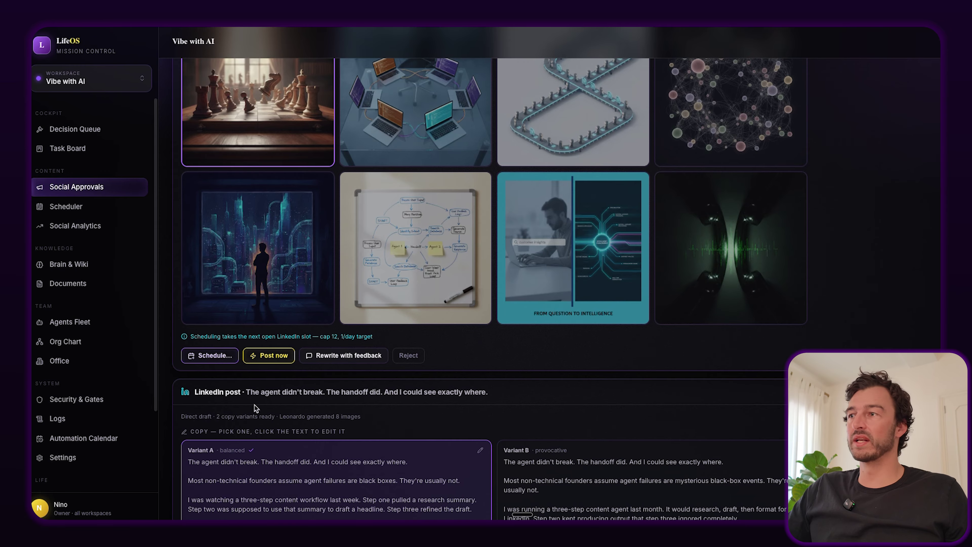
left_click(211, 356)
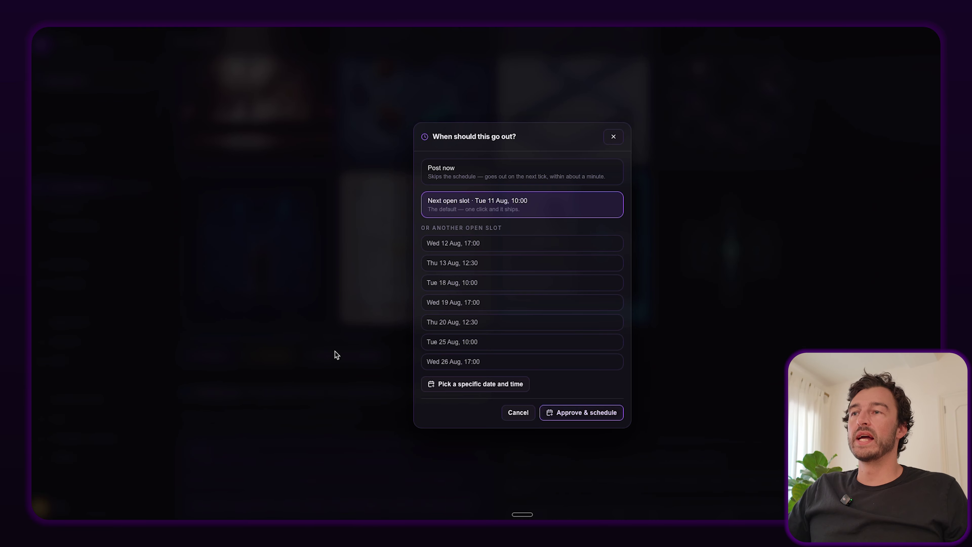
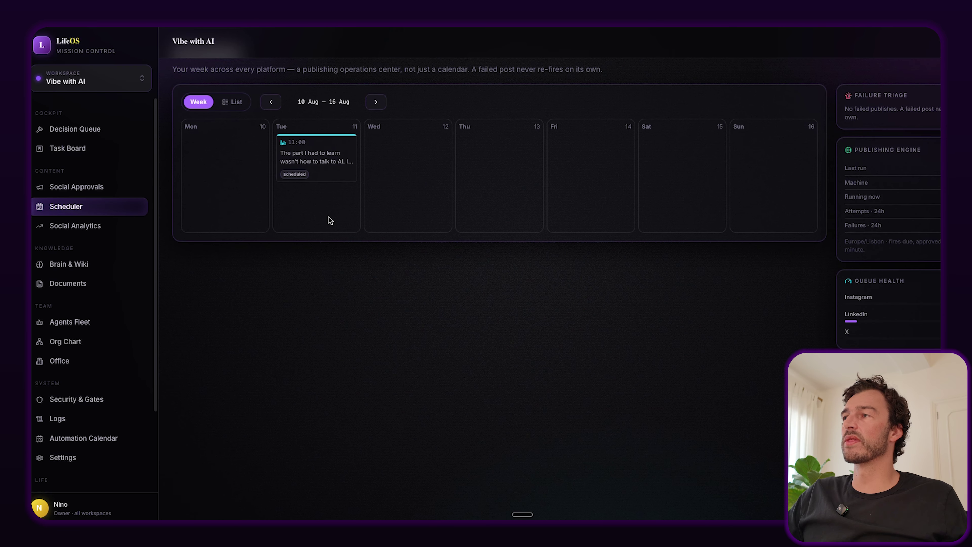
Check the preview of the scheduled LinkedIn post in the Scheduler and move the post to Friday 14 August.
left_click(321, 158)
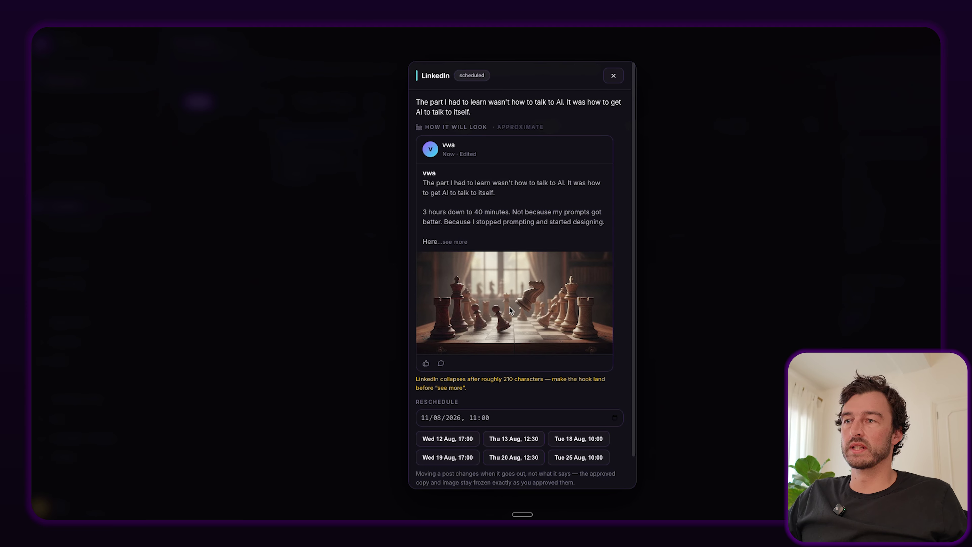
scroll(502, 292, "down", 1)
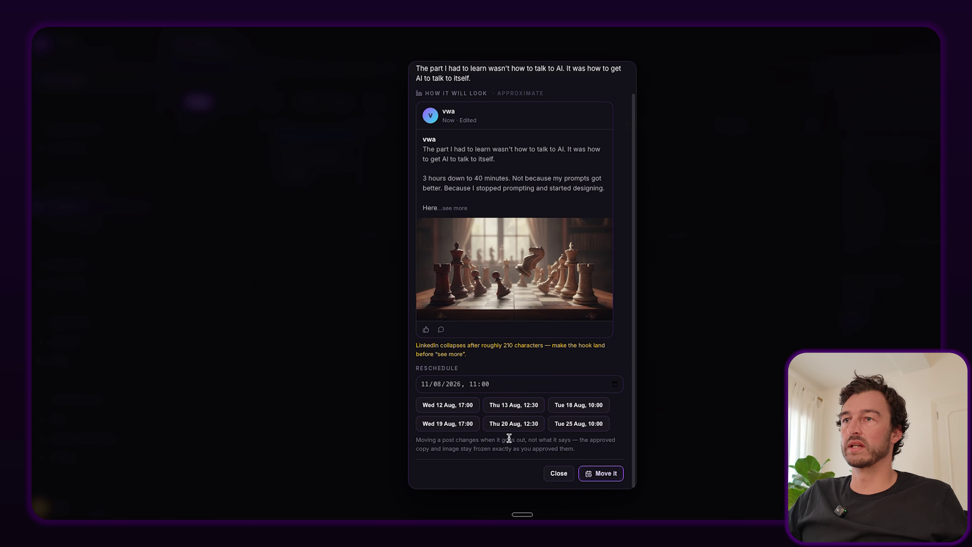
left_click(557, 474)
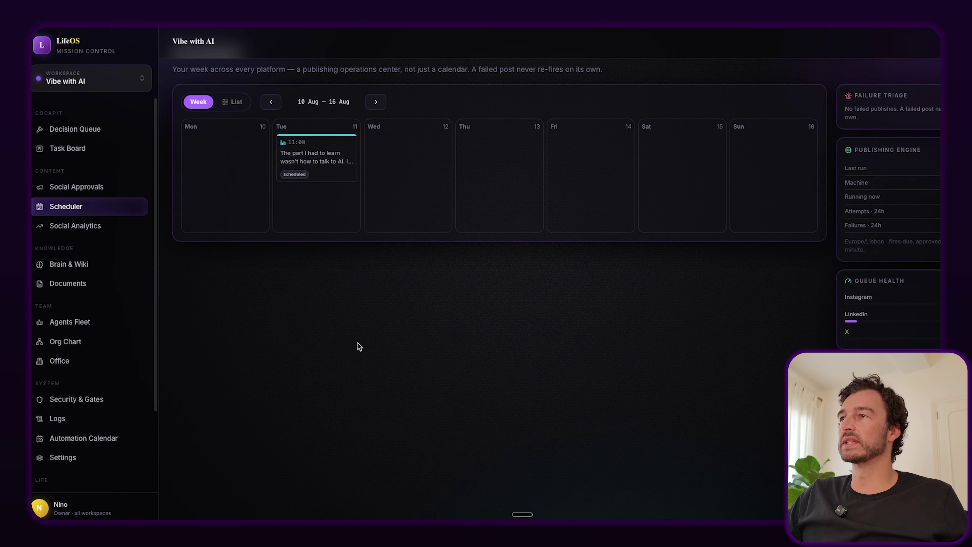
left_click_drag(325, 156, 605, 157)
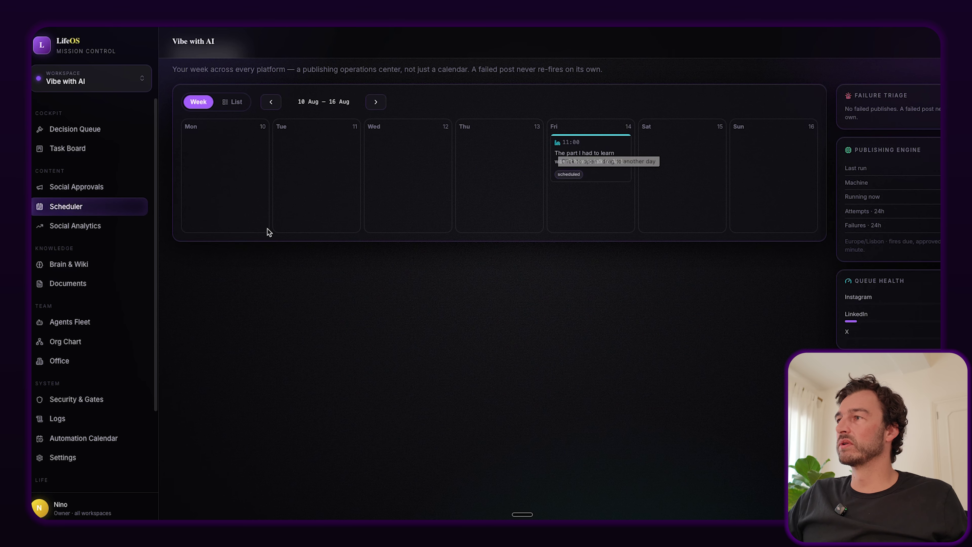
Return to the X drafts in Social Approvals and choose Variant B for the post about the seam between agents.
left_click(63, 191)
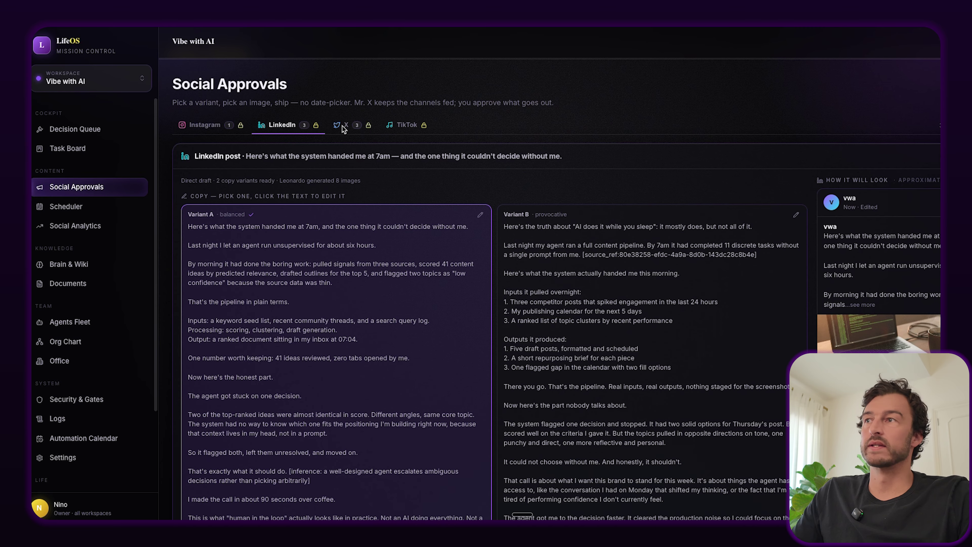
left_click(347, 128)
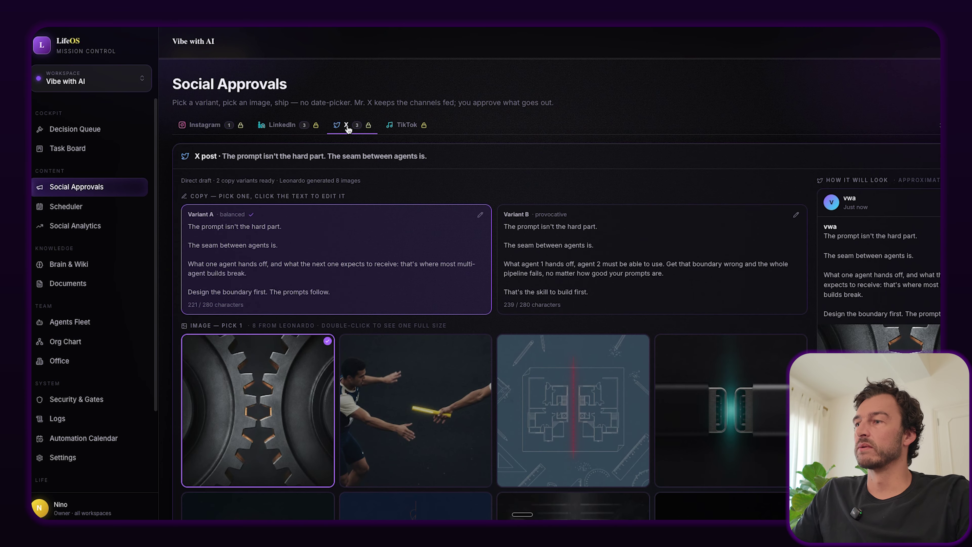
scroll(408, 238, "down", 2)
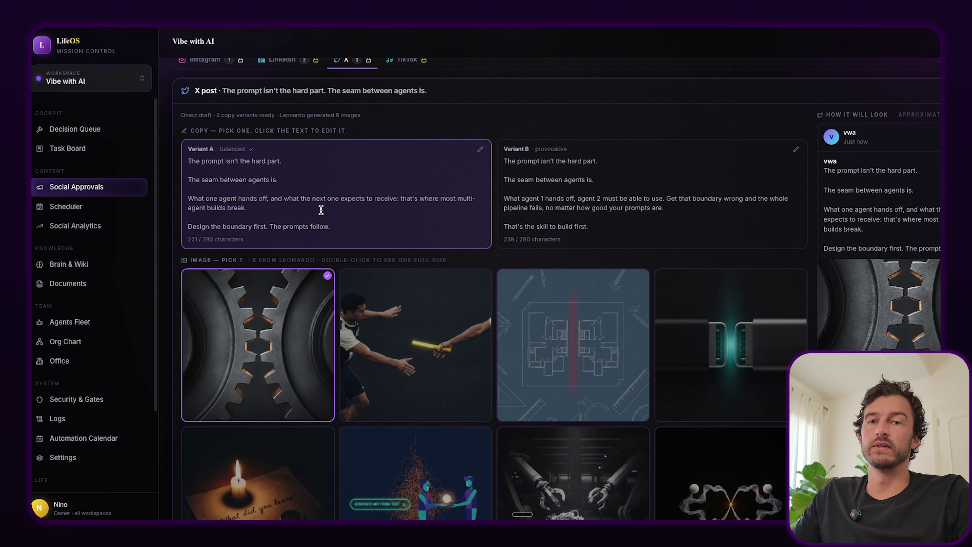
scroll(326, 201, "up", 2)
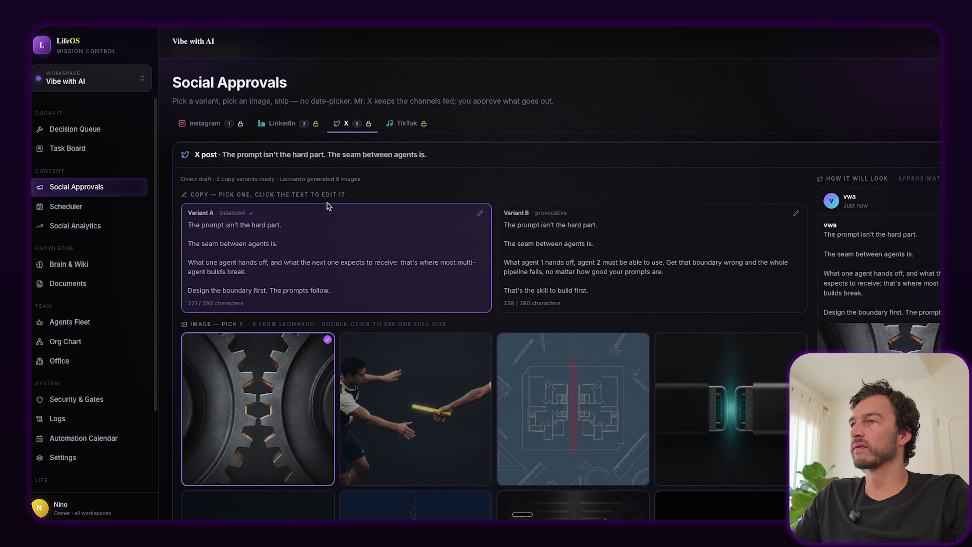
left_click(515, 275)
Look over the image options of the seam-between-agents X draft, and approve and schedule it for the next open slot.
scroll(514, 276, "down", 2)
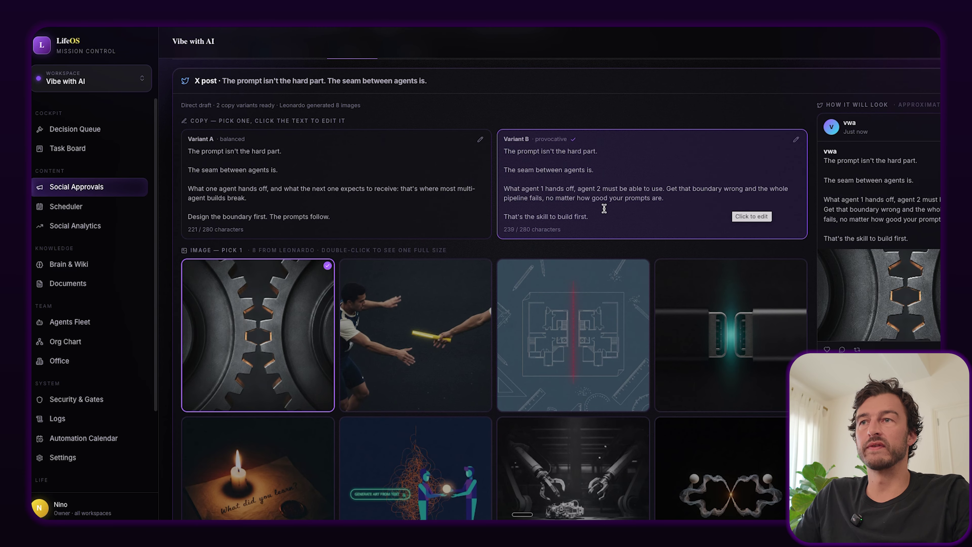
scroll(631, 216, "down", 3)
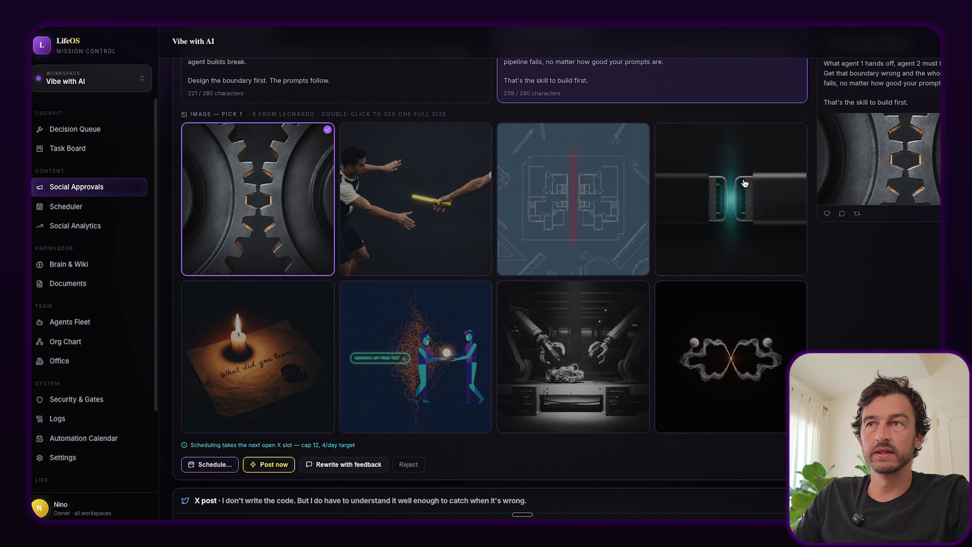
scroll(537, 241, "up", 2)
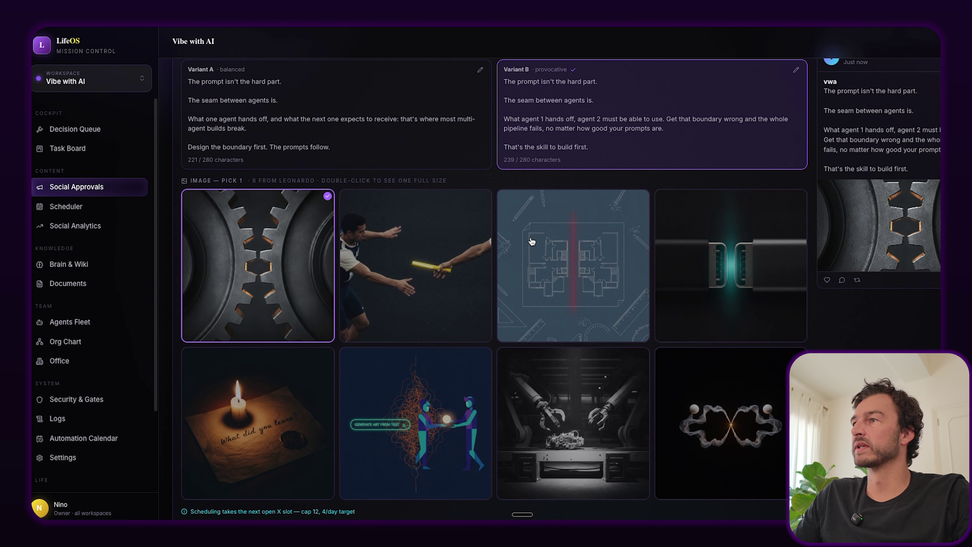
scroll(268, 230, "down", 6)
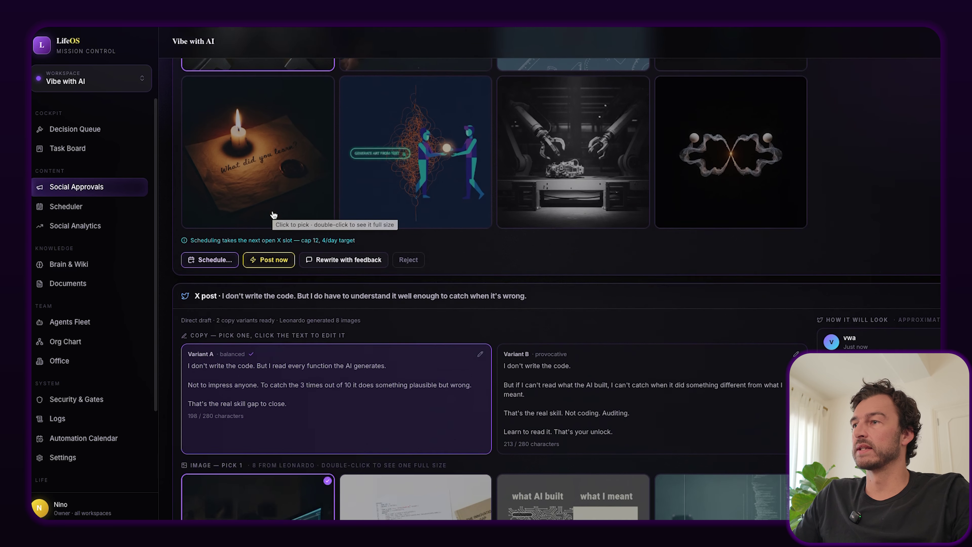
left_click(204, 256)
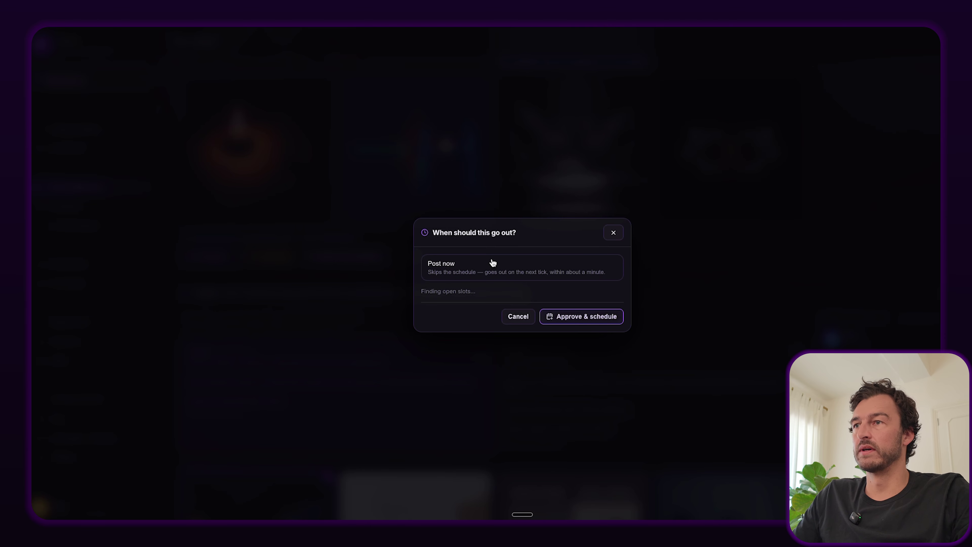
left_click(589, 418)
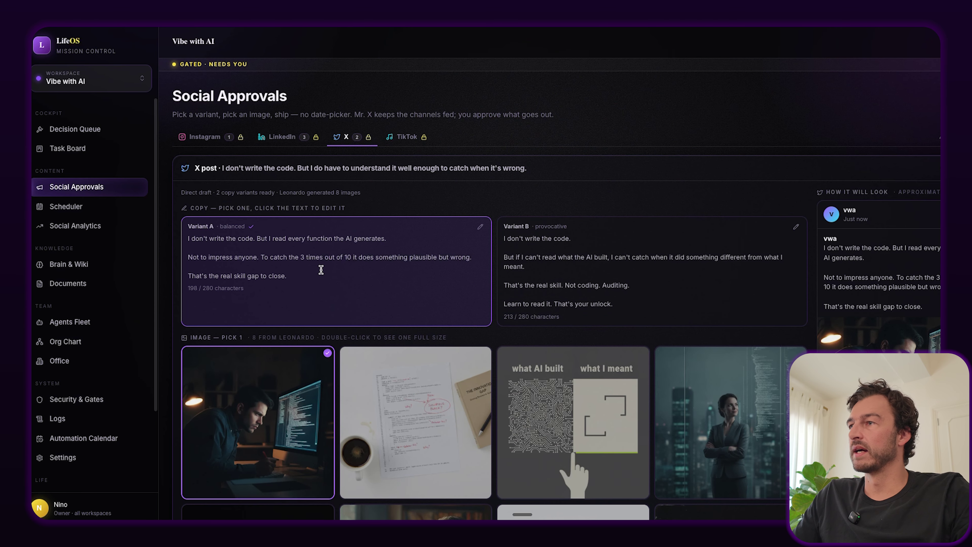
Open the Variant A copy of the "I don't write the code" X draft for editing and save it with its wording unchanged.
scroll(320, 269, "down", 2)
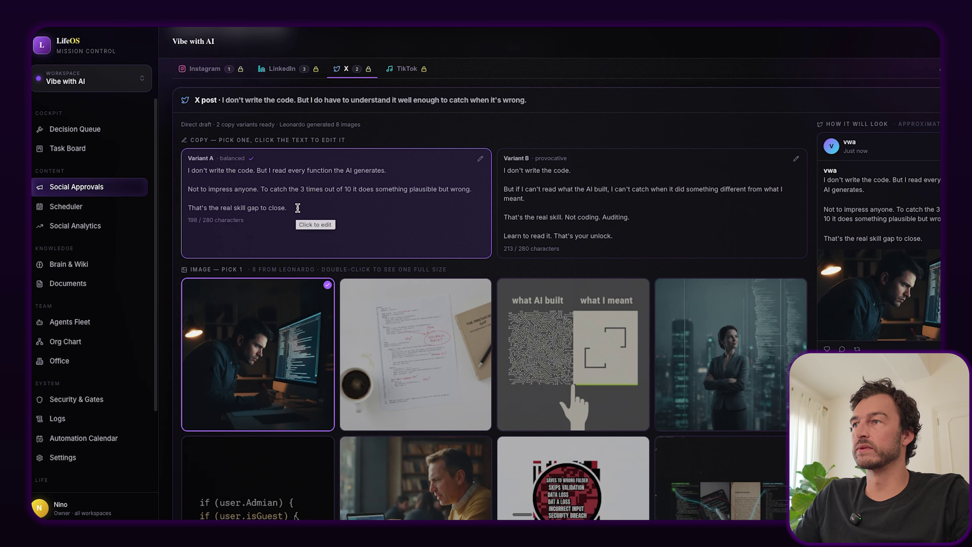
left_click(398, 205)
left_click(389, 248)
scroll(588, 329, "down", 2)
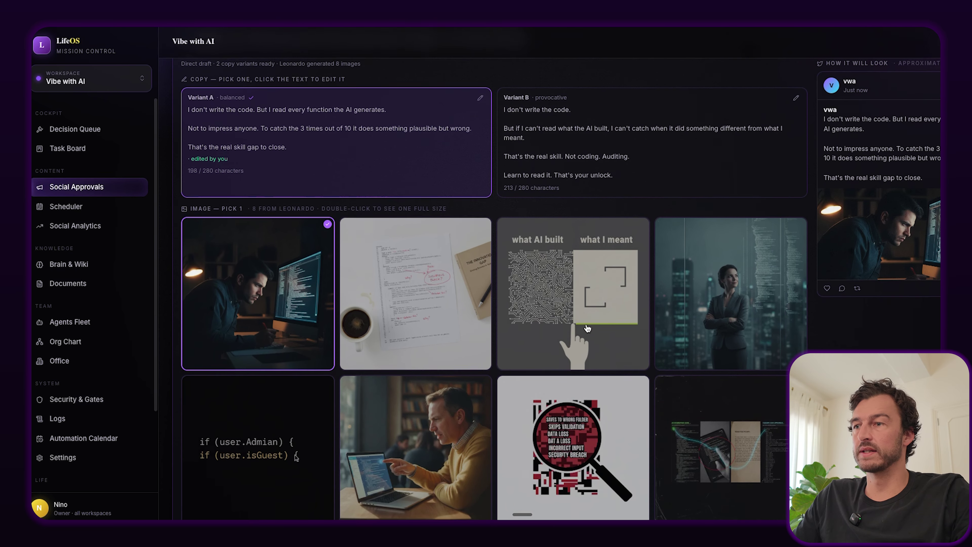
Select the "what AI built / what I meant" image for the "I don't write the code" X draft, and approve and schedule it.
scroll(587, 329, "down", 3)
left_click(604, 229)
scroll(605, 227, "up", 3)
scroll(605, 227, "down", 7)
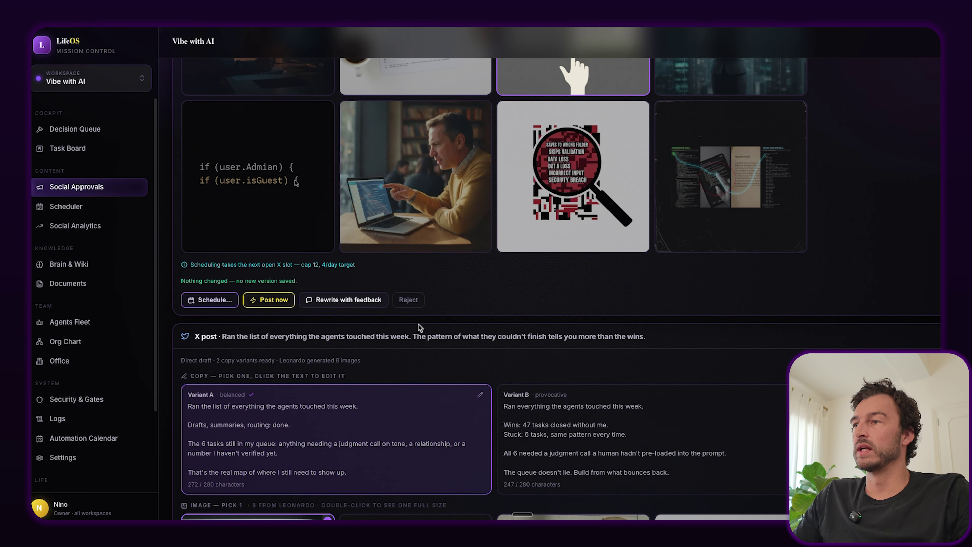
left_click(212, 300)
left_click(582, 411)
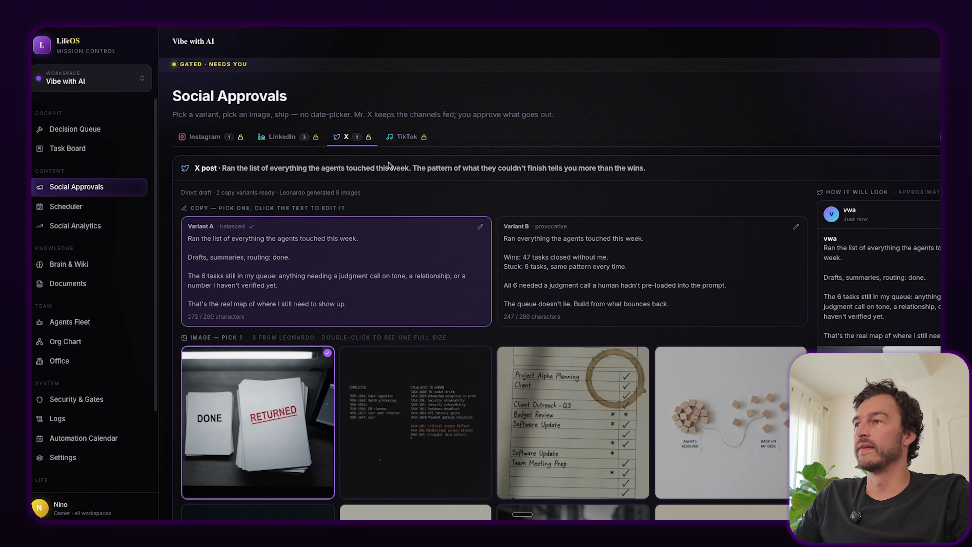
Choose Variant B and the wooden blocks image labelled "Agents resolved" for the last remaining X draft.
left_click(358, 238)
scroll(358, 235, "down", 3)
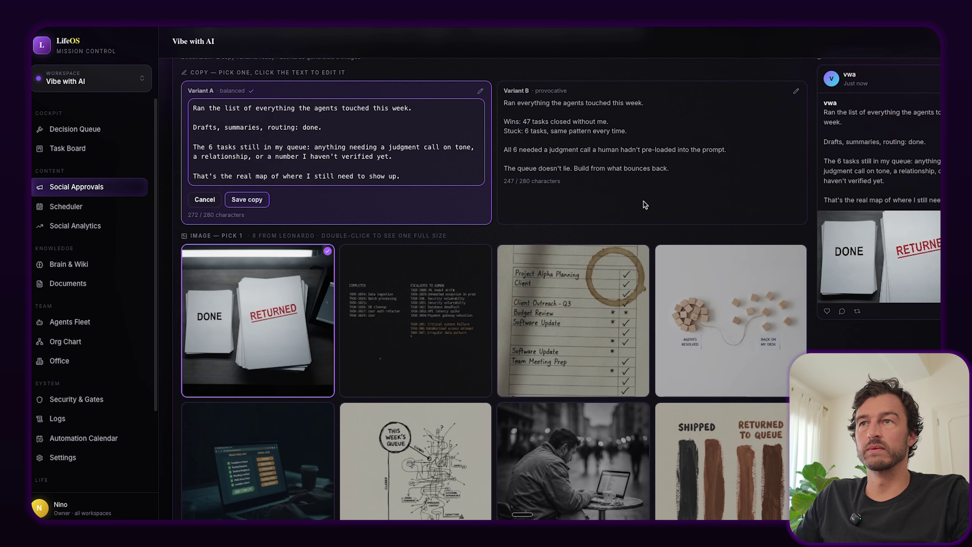
left_click(647, 166)
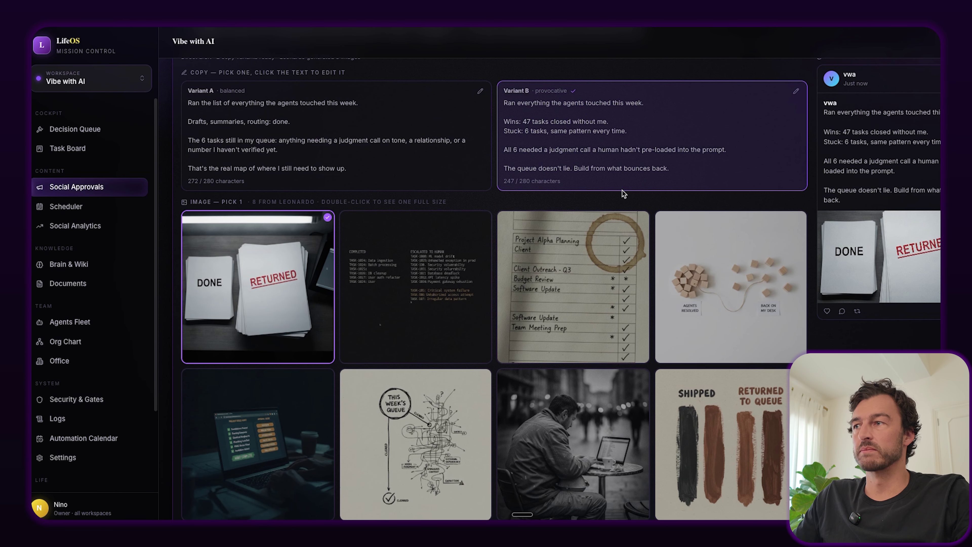
scroll(624, 194, "down", 2)
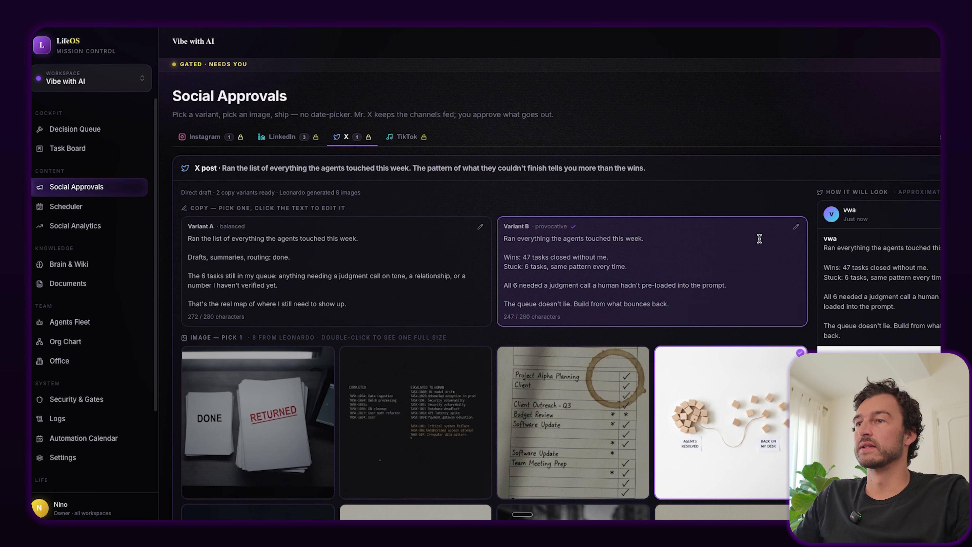
scroll(759, 238, "down", 3)
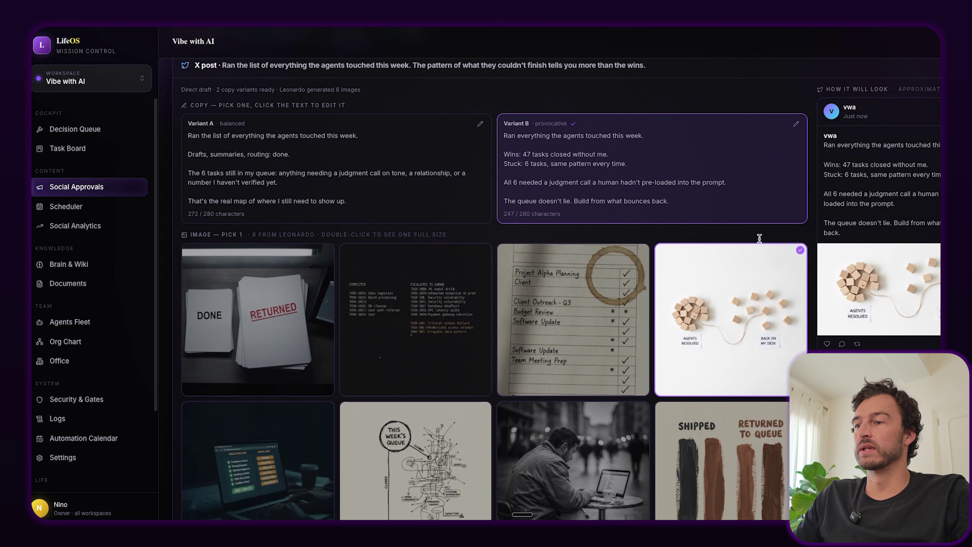
Approve and schedule the last remaining X draft for the next open slot, Fri 7 Aug, 19:30.
scroll(759, 238, "down", 3)
left_click(208, 494)
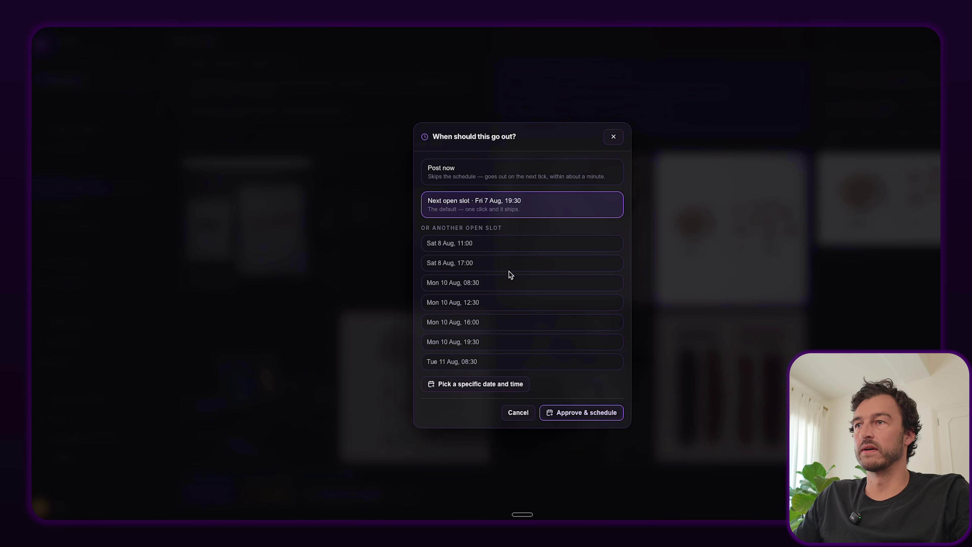
left_click(566, 418)
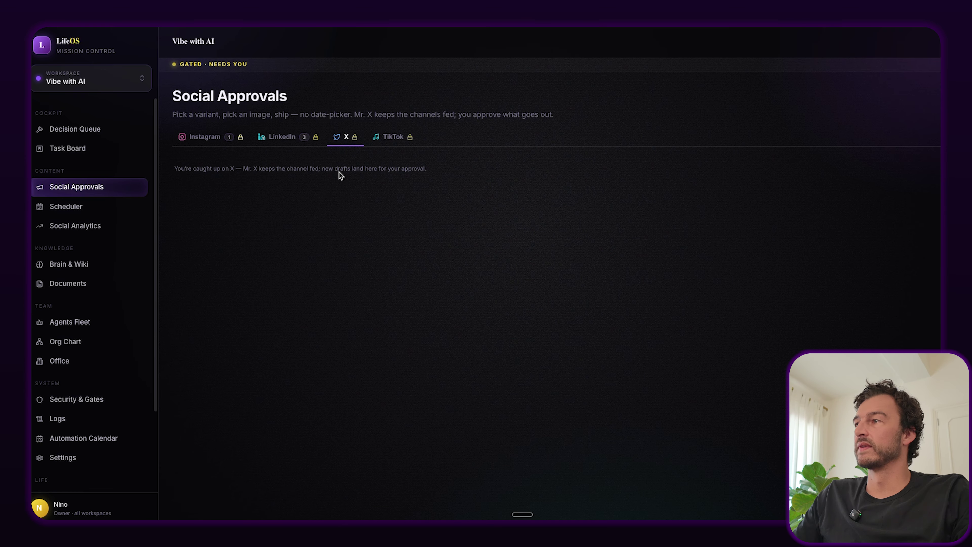
In the Scheduler, move the seam and "I don't write the code" posts to Sat 8 and the "Ran the list" post to Sun 9.
left_click(63, 207)
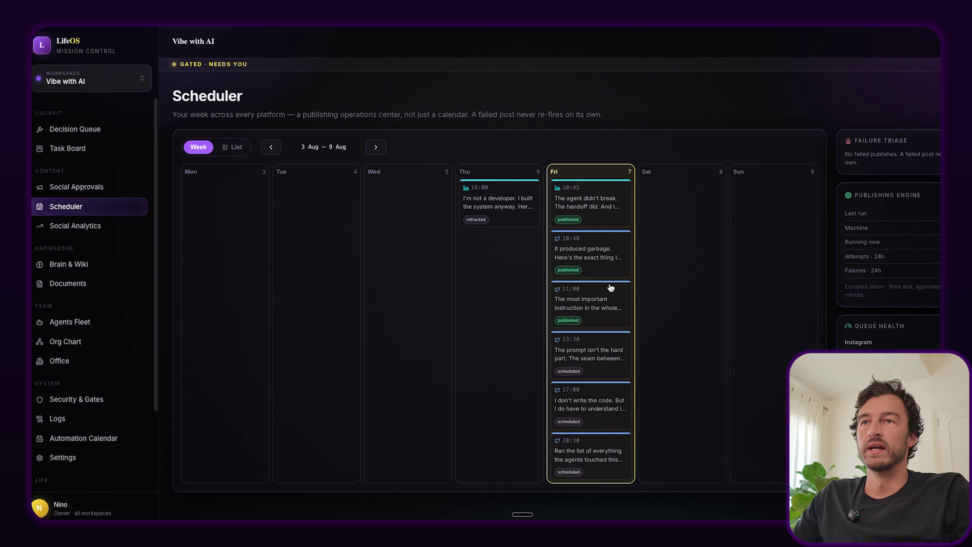
left_click_drag(586, 358, 685, 195)
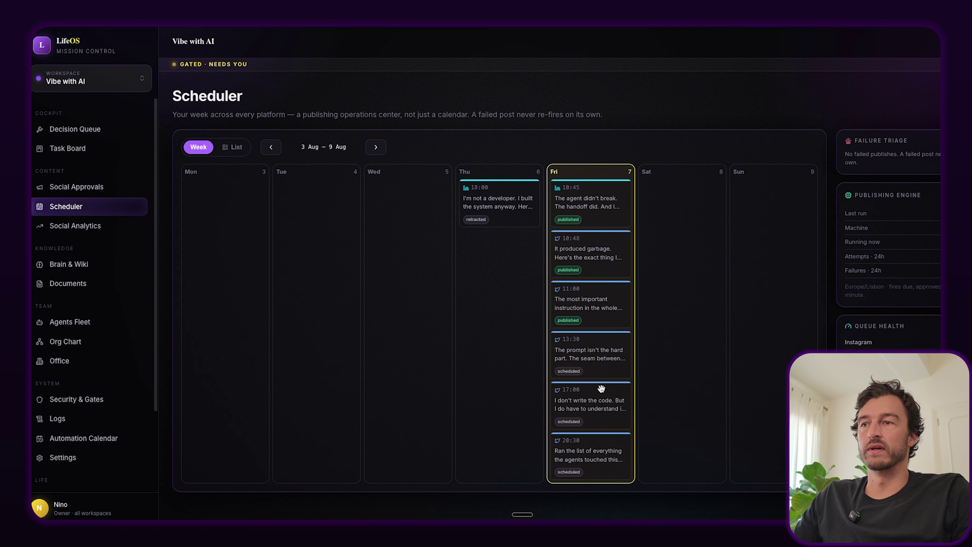
left_click_drag(589, 372, 701, 289)
left_click_drag(586, 360, 770, 265)
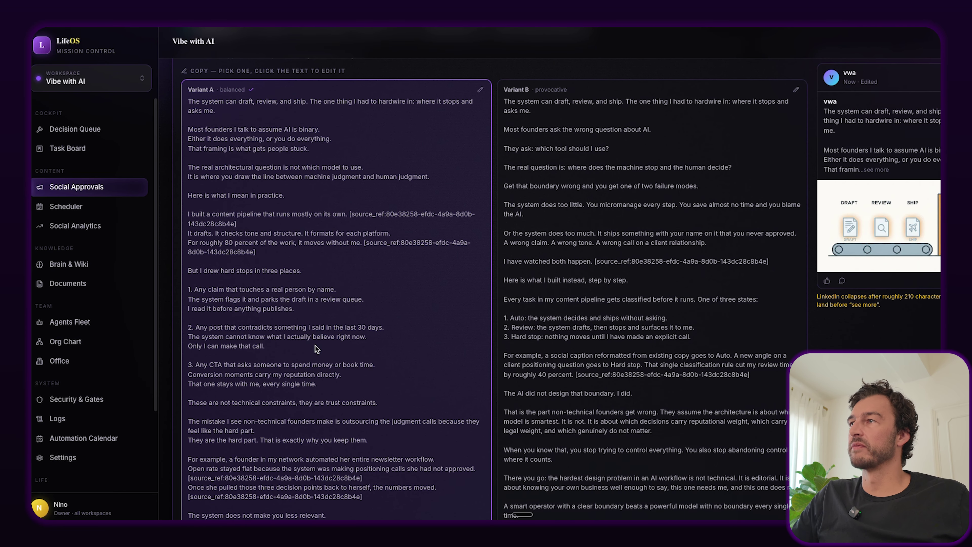
Send rewrite feedback on the "The system can draft, review, and ship" LinkedIn draft, asking for one specific story without numbered lists or metaphors.
scroll(263, 223, "up", 3)
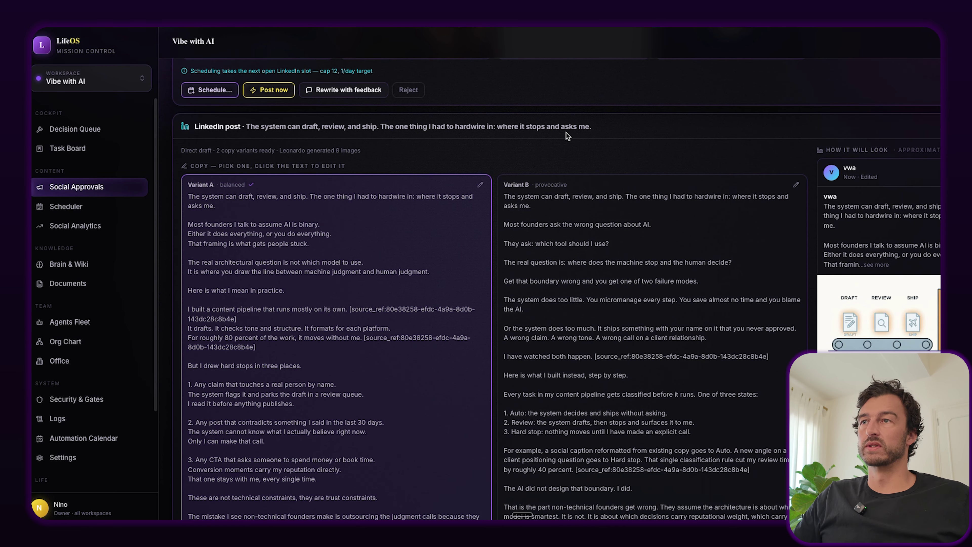
scroll(349, 278, "down", 2)
scroll(350, 278, "down", 3)
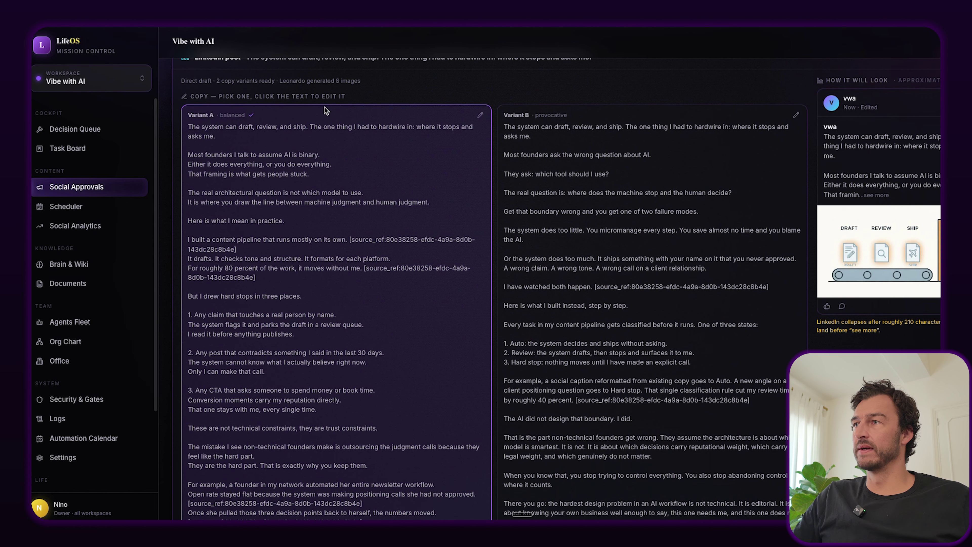
scroll(288, 200, "down", 20)
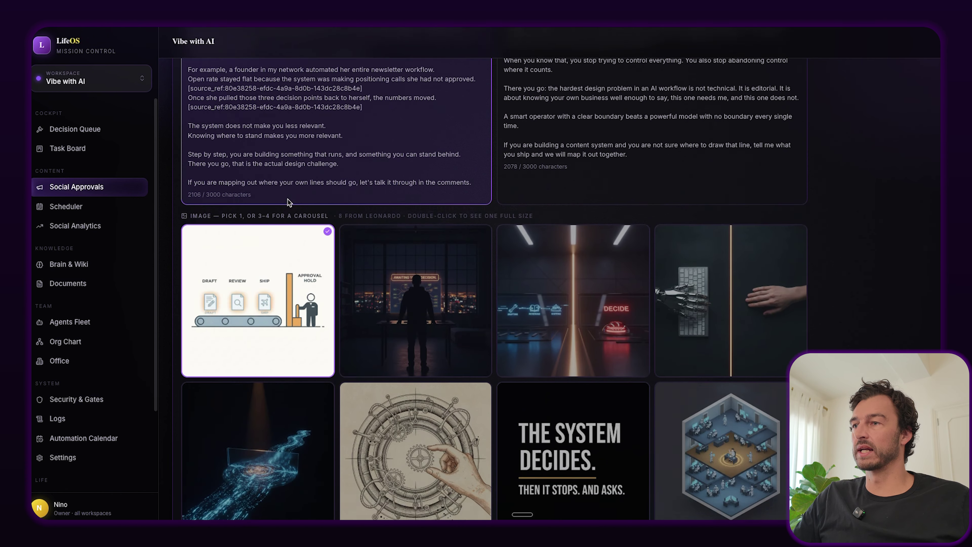
scroll(288, 199, "down", 2)
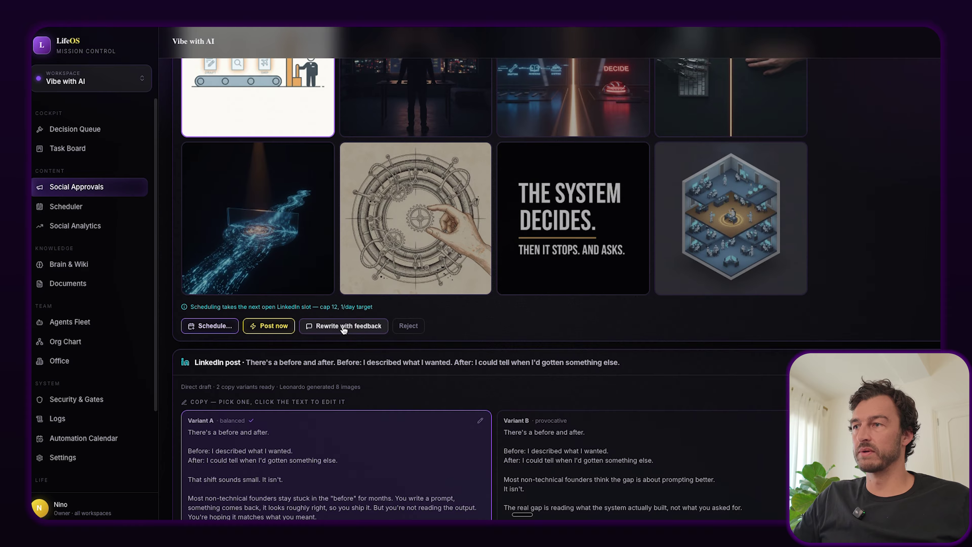
left_click(354, 325)
left_click(210, 336)
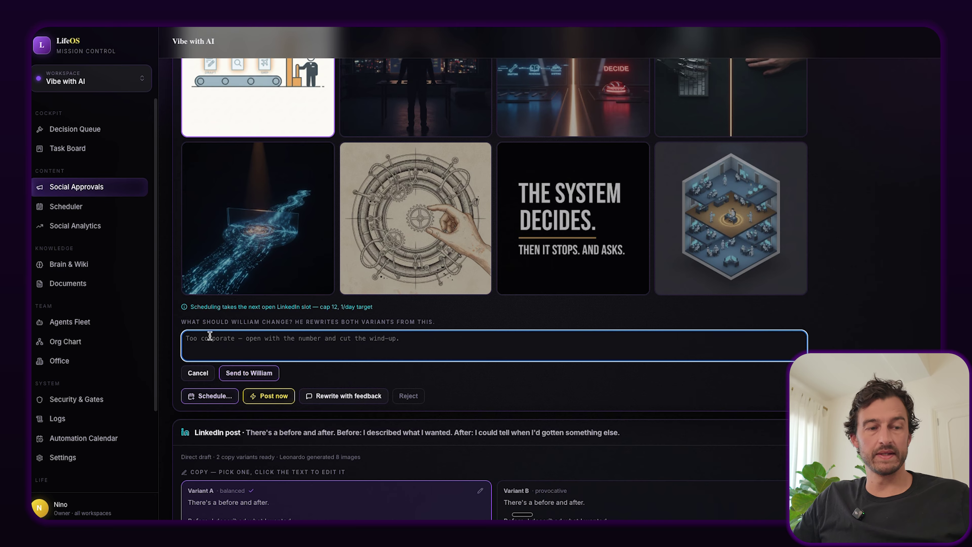
key("ctrl+v")
scroll(209, 336, "up", 3)
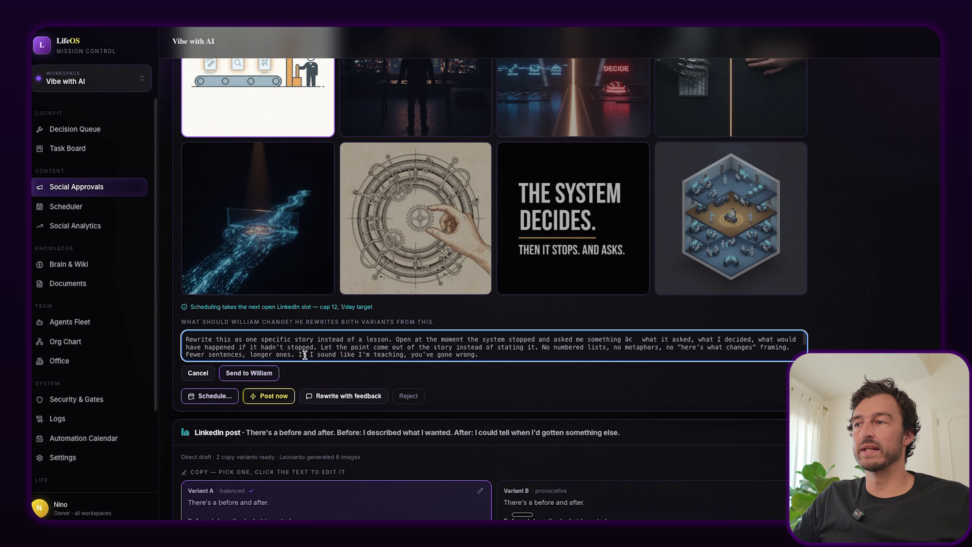
left_click(246, 377)
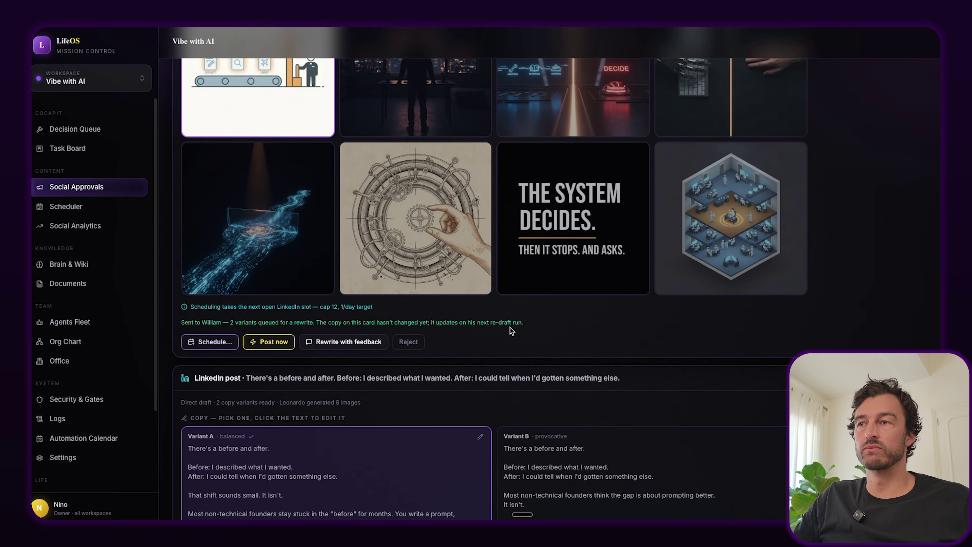
Read both rewritten copy variants of the "The system can draft, review, and ship" LinkedIn draft and look over its image options.
scroll(530, 325, "up", 10)
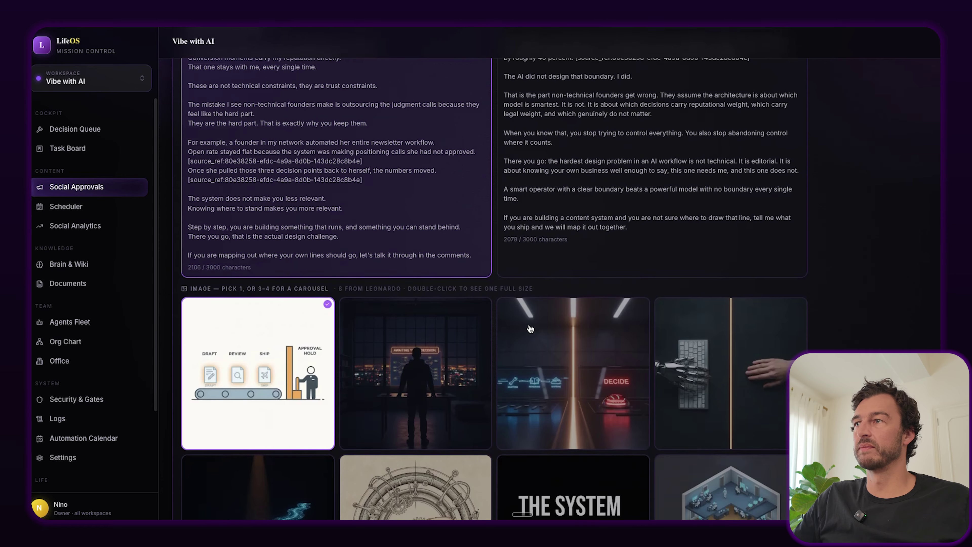
scroll(529, 325, "up", 3)
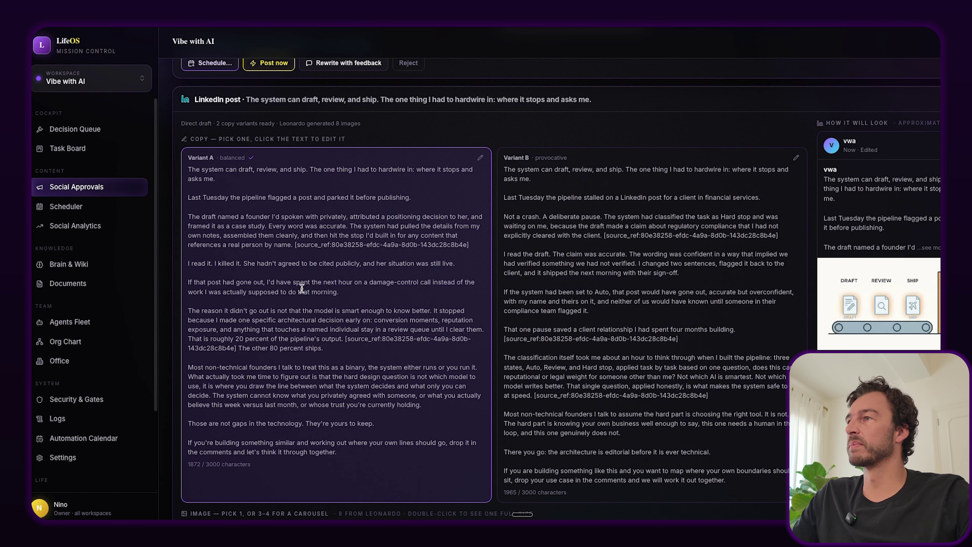
scroll(300, 285, "down", 1)
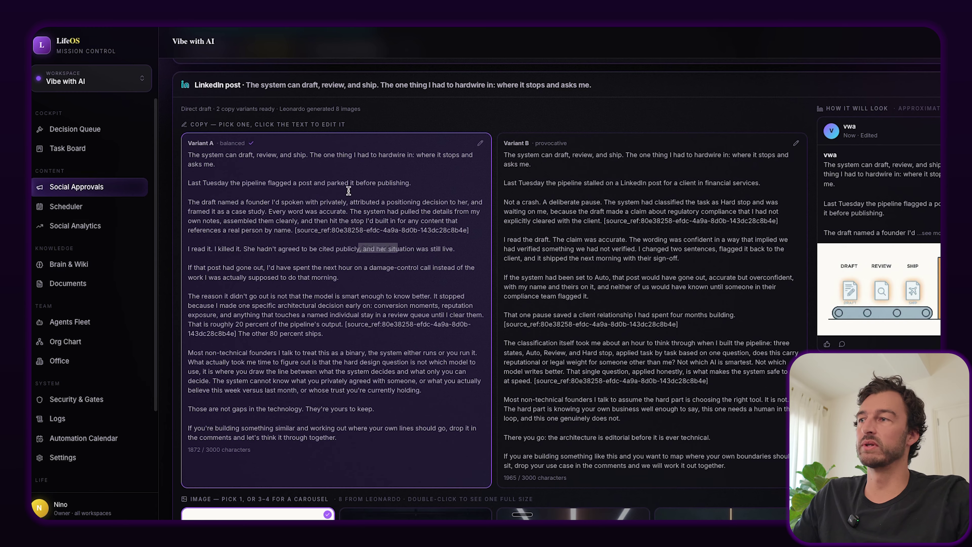
scroll(344, 281, "down", 2)
scroll(347, 269, "down", 3)
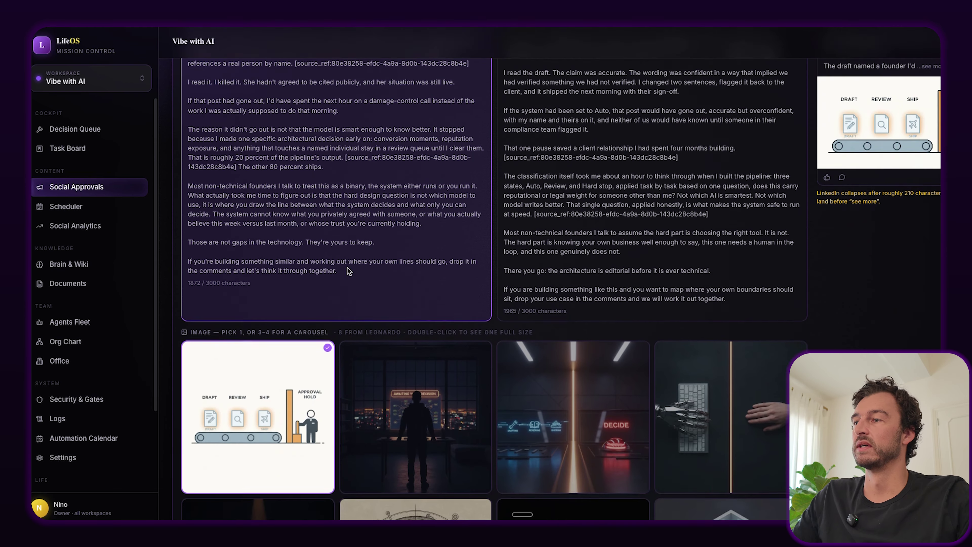
scroll(347, 269, "down", 2)
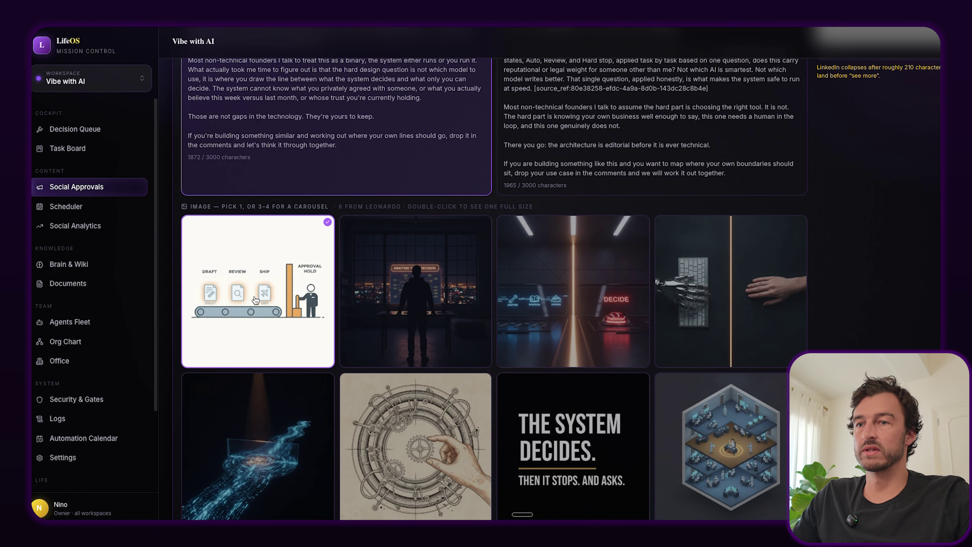
scroll(255, 299, "down", 1)
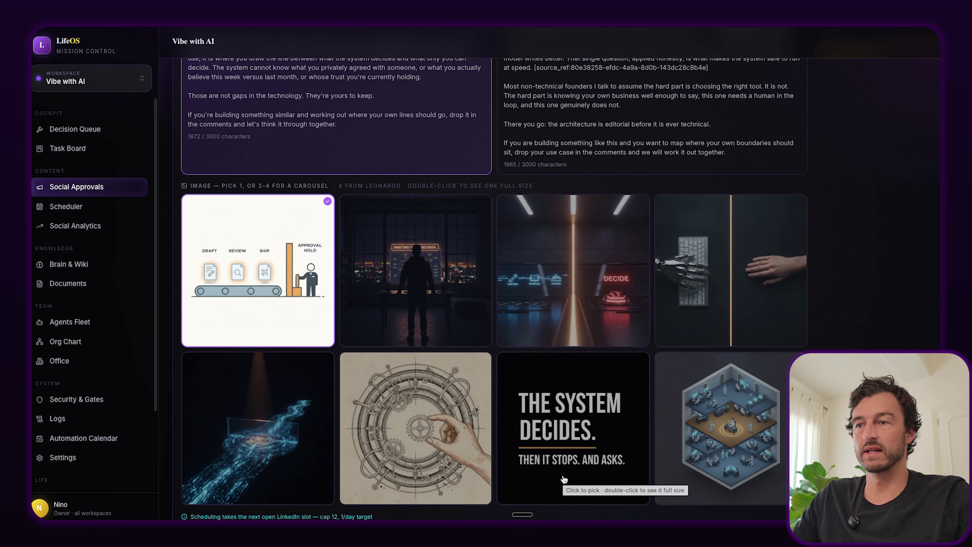
scroll(268, 279, "up", 15)
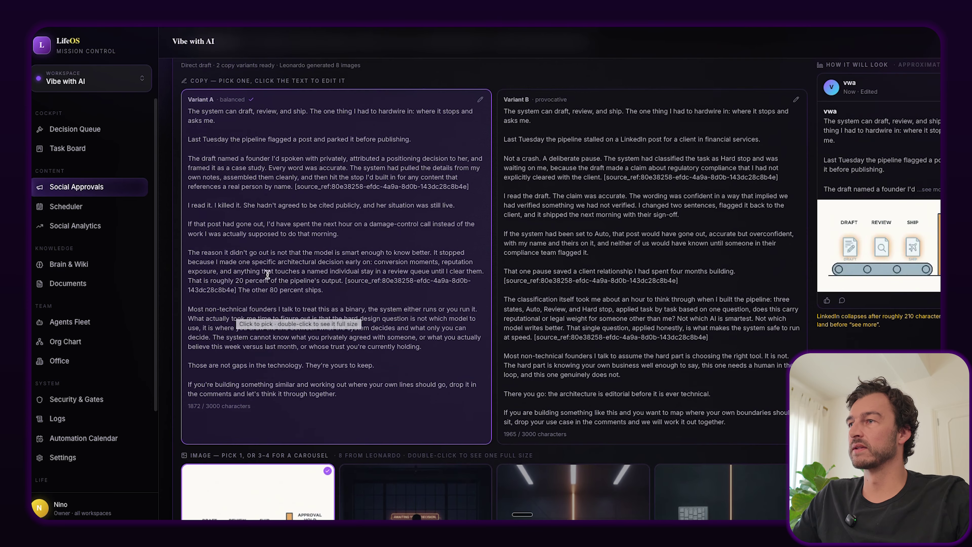
scroll(268, 276, "down", 9)
scroll(268, 276, "down", 8)
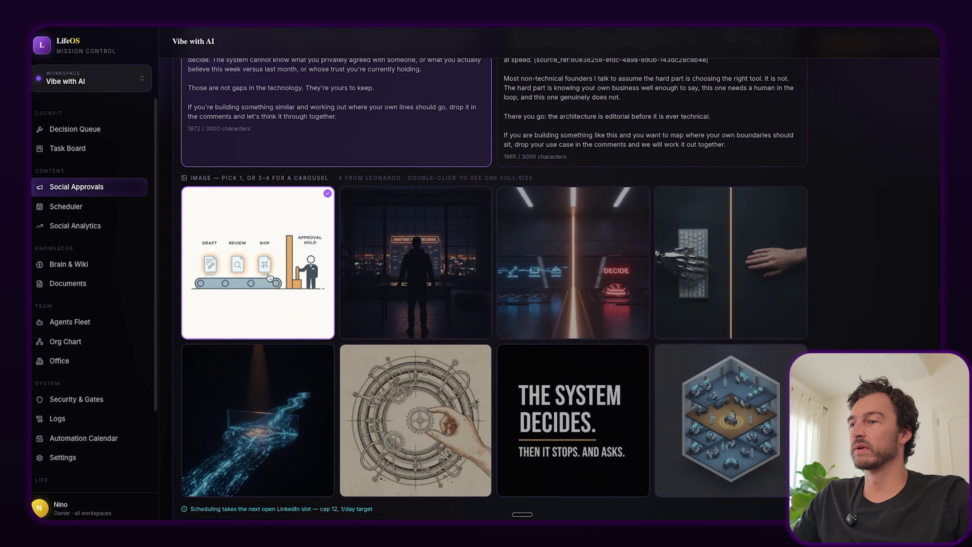
Approve and schedule the rewritten LinkedIn draft for the next open slot, Tue 11 Aug, 10:00, and view the following week in the Scheduler.
left_click(224, 448)
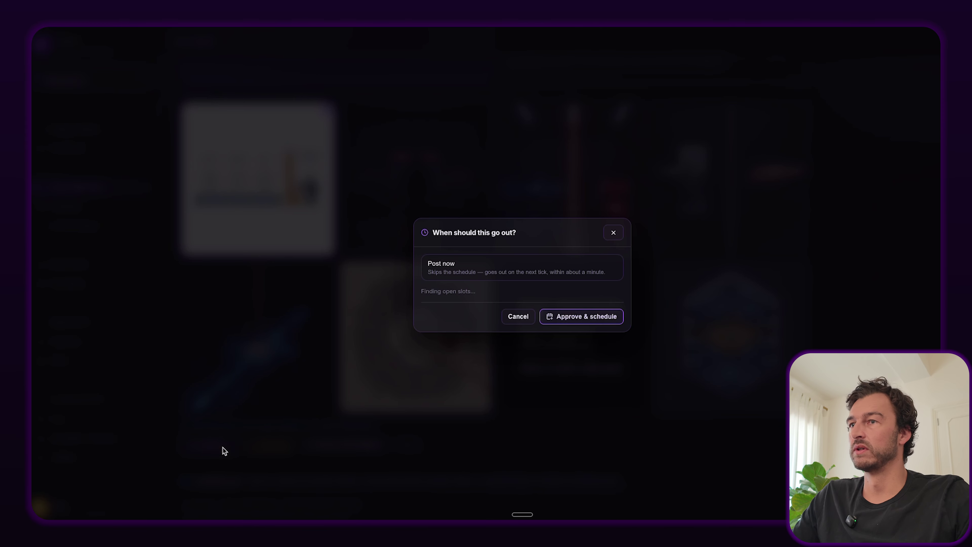
left_click(456, 248)
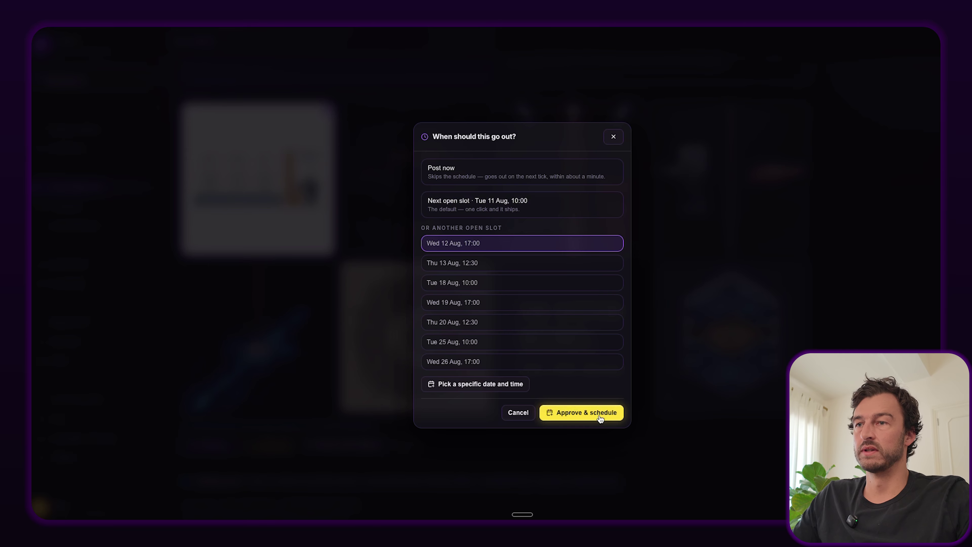
left_click(486, 196)
left_click(593, 412)
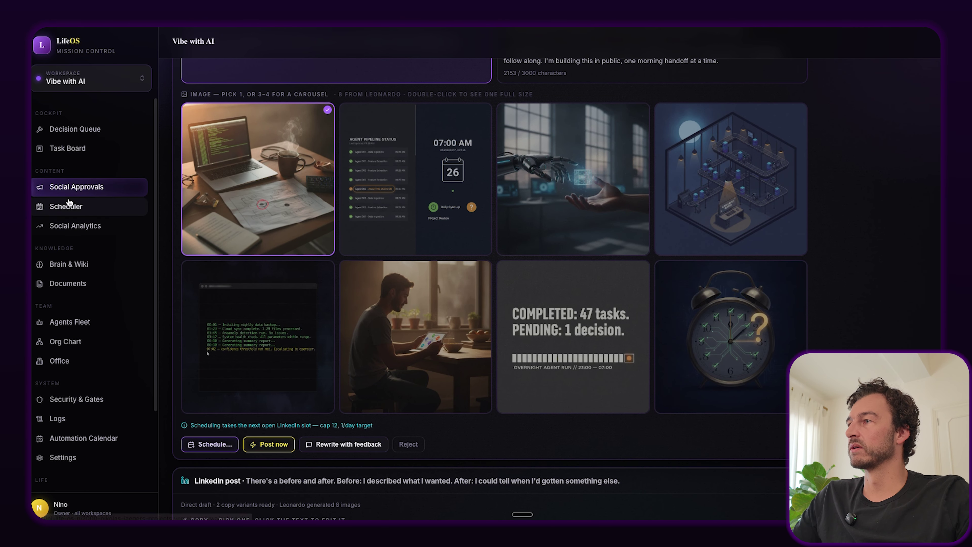
left_click(68, 207)
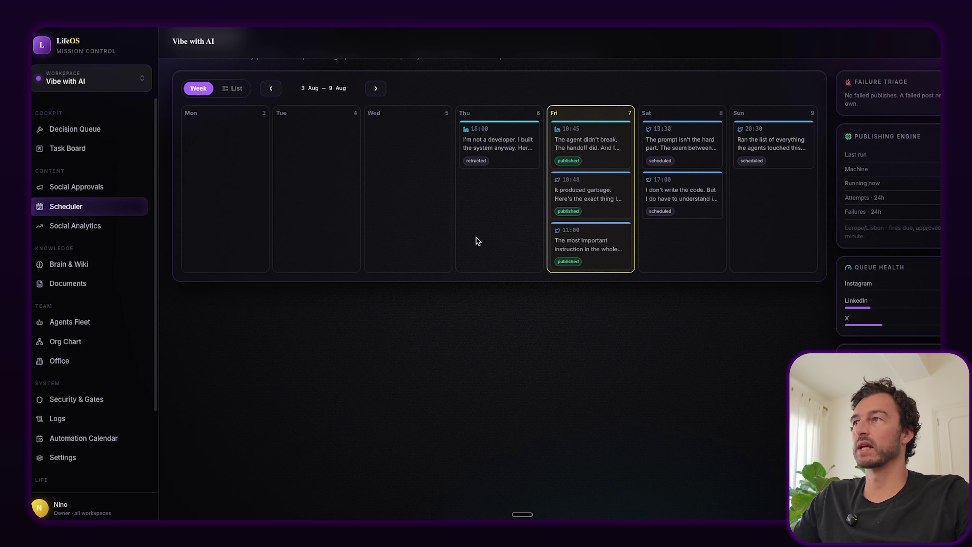
left_click(375, 88)
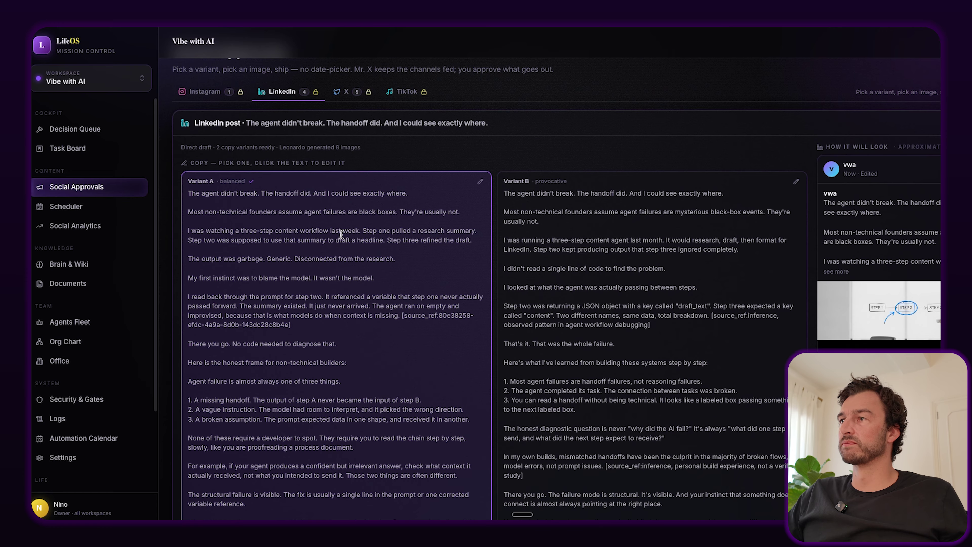
Read and compare the two copy variants of the "The agent didn't break. The handoff did." LinkedIn draft.
scroll(341, 234, "down", 7)
scroll(341, 235, "down", 2)
scroll(341, 234, "up", 6)
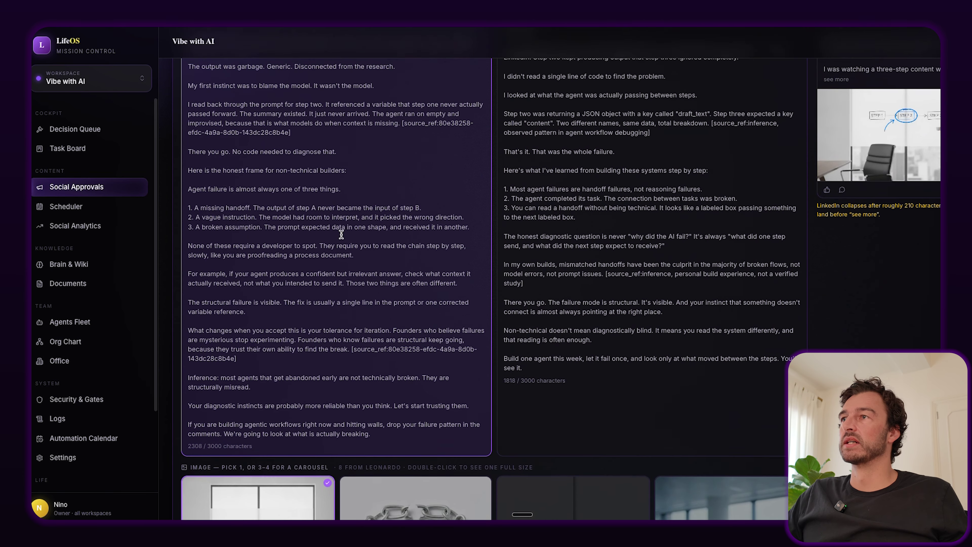
scroll(341, 235, "up", 1)
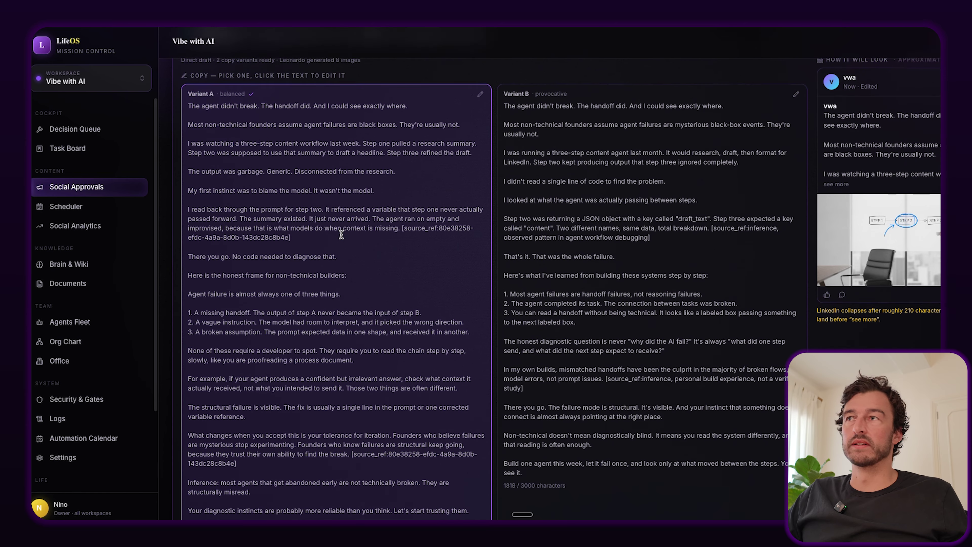
scroll(341, 234, "up", 1)
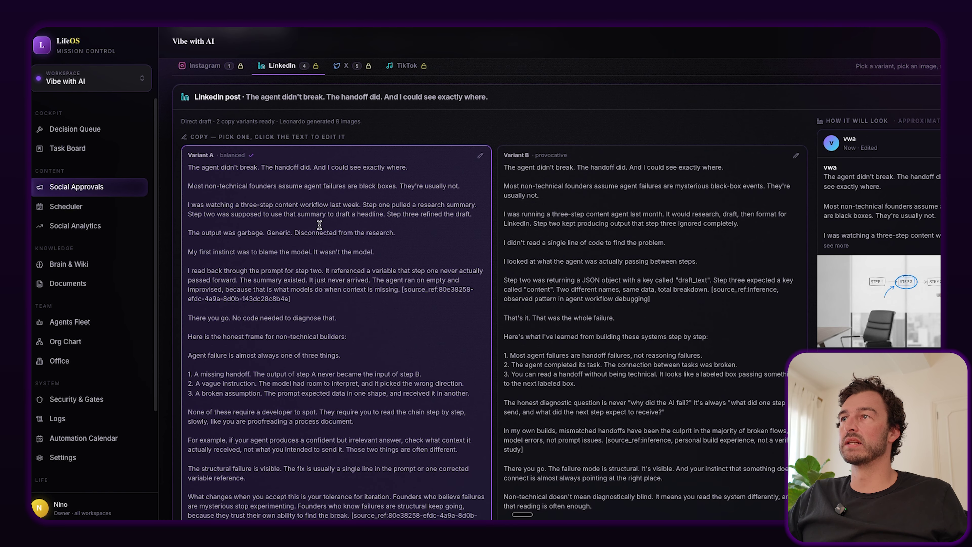
scroll(332, 234, "down", 1)
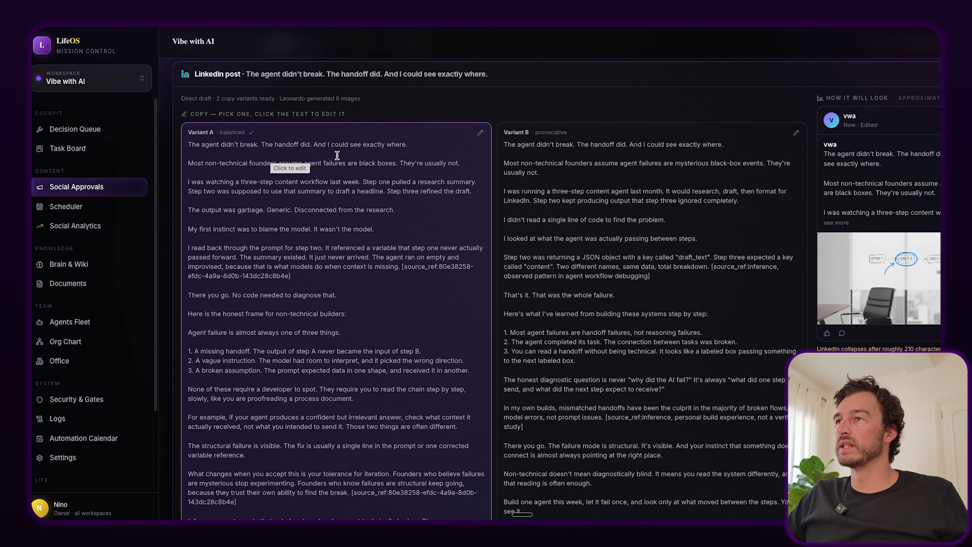
scroll(420, 214, "down", 1)
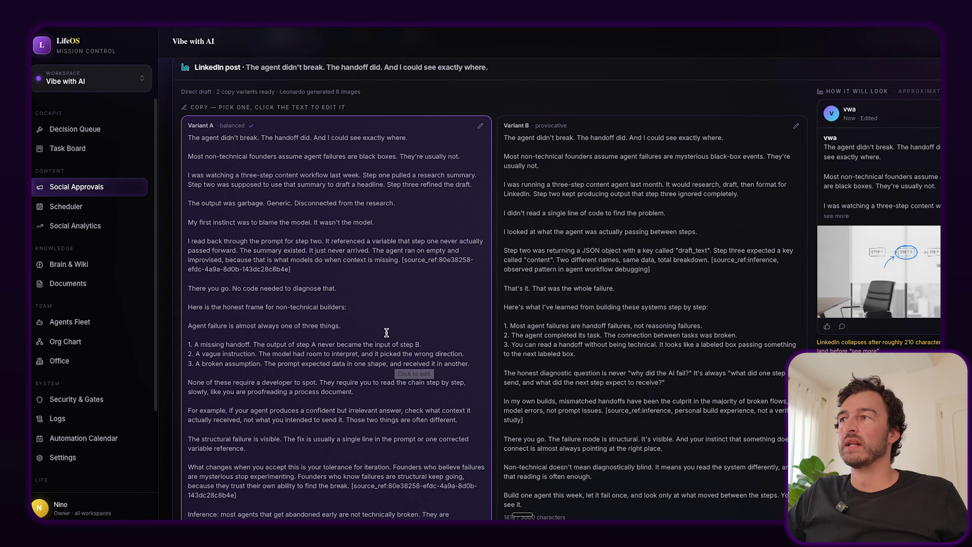
scroll(306, 230, "down", 2)
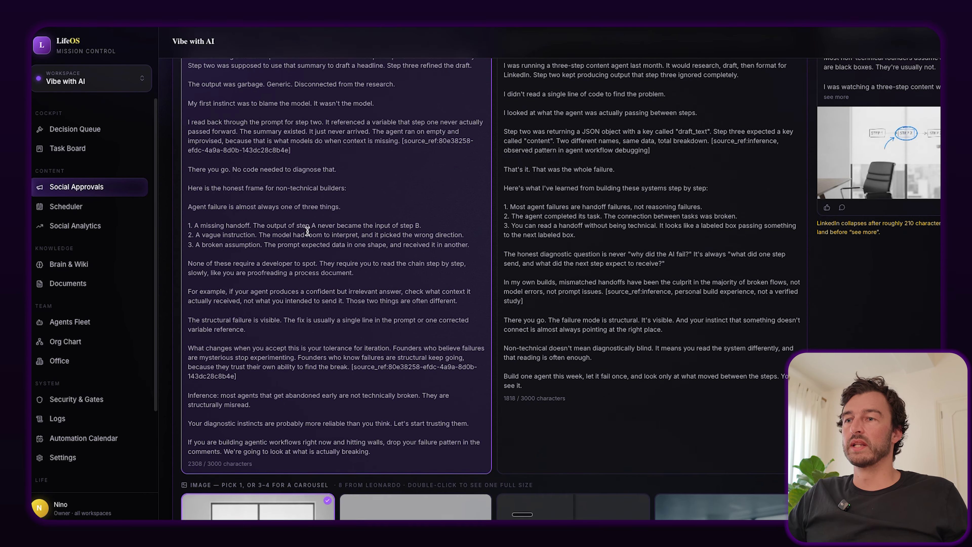
scroll(308, 232, "up", 1)
Choose Variant B for the "The agent didn't break" LinkedIn draft and add the hand-drawn prototyping flowchart to its selected images.
left_click(660, 211)
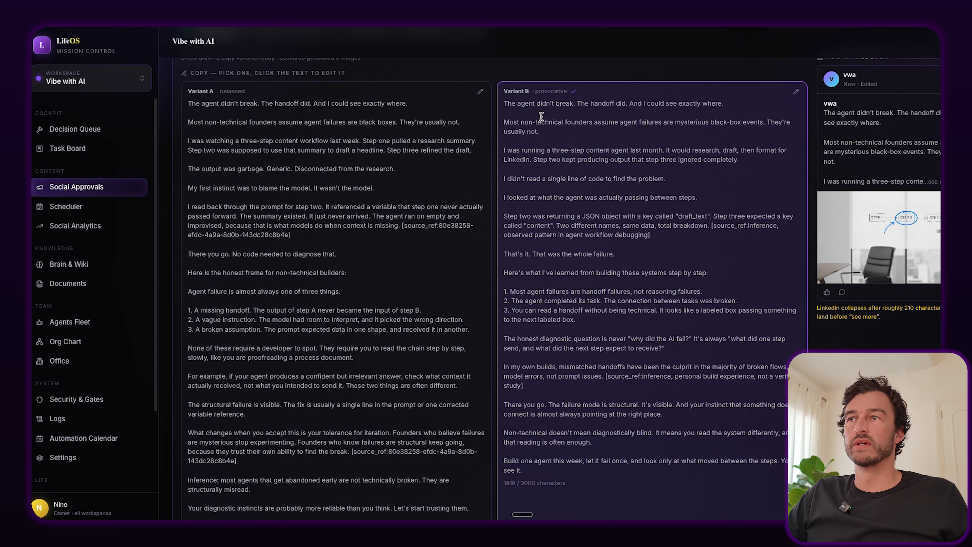
scroll(557, 140, "down", 10)
scroll(543, 205, "down", 1)
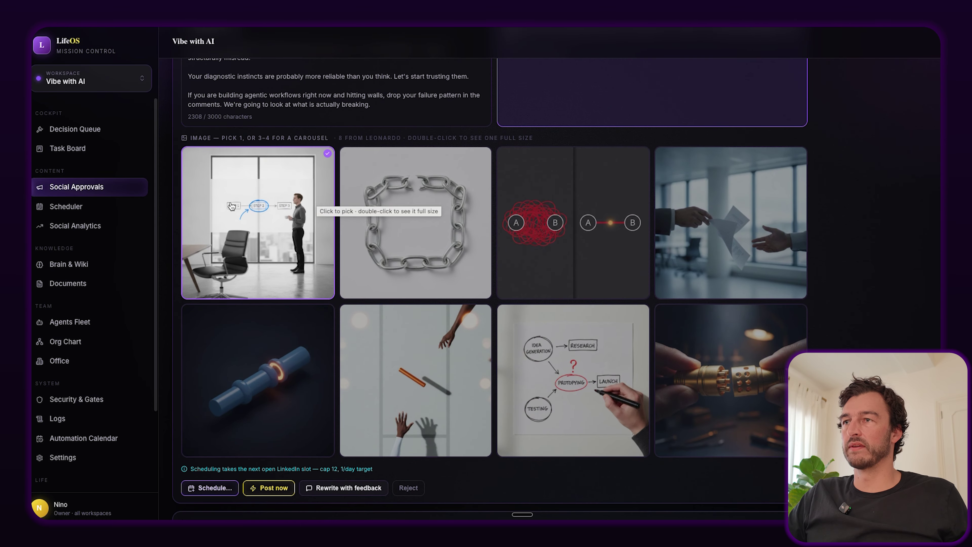
left_click(560, 401)
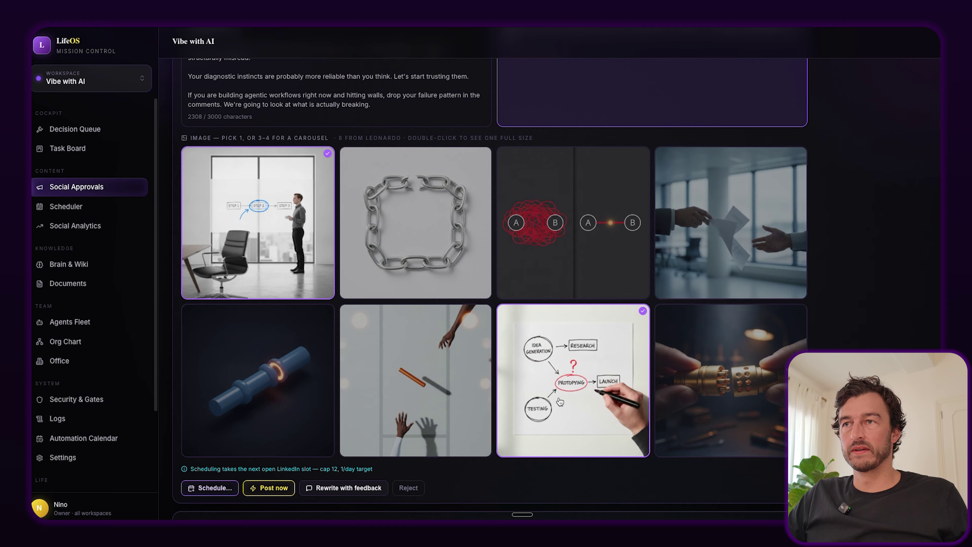
scroll(740, 331, "up", 5)
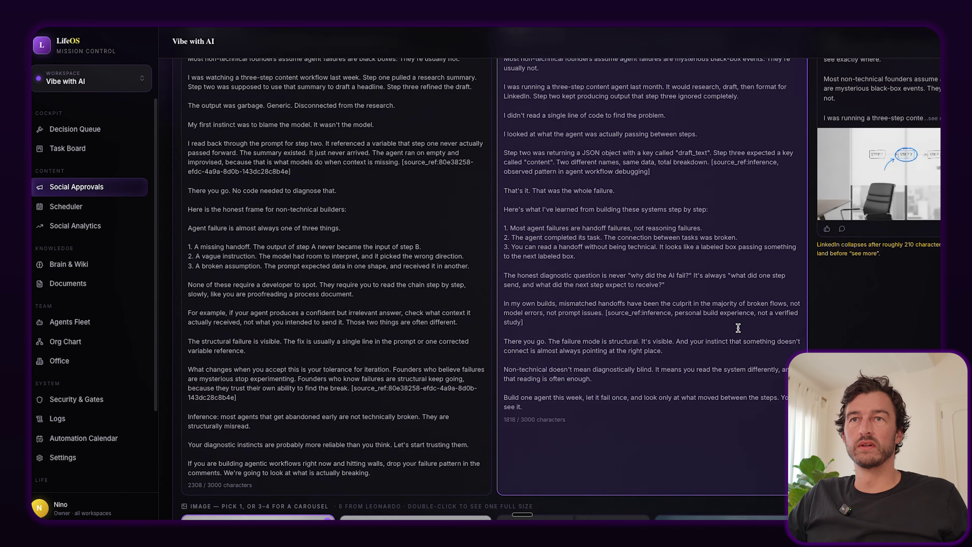
Deselect the office image with the standing man, keeping the hand-drawn prototyping flowchart as the only image of the "The agent didn't break" draft.
scroll(739, 331, "down", 4)
left_click(230, 309)
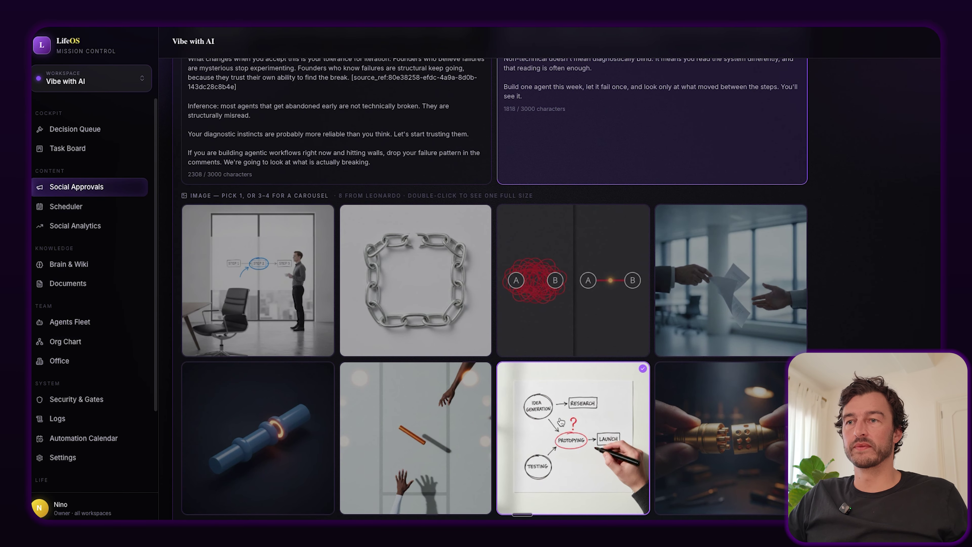
scroll(561, 421, "down", 3)
scroll(561, 421, "up", 10)
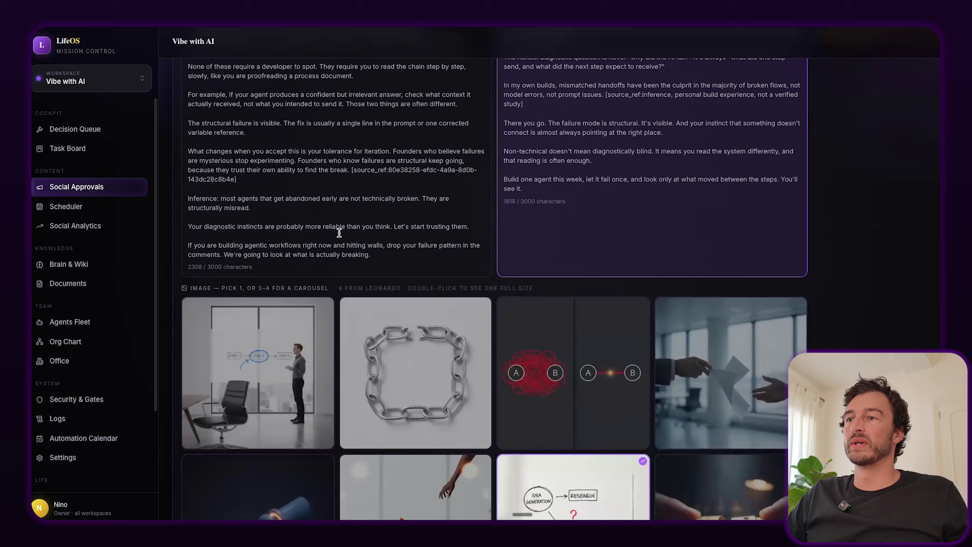
Publish the "The agent didn't break" LinkedIn draft immediately and confirm the publication.
scroll(340, 230, "down", 3)
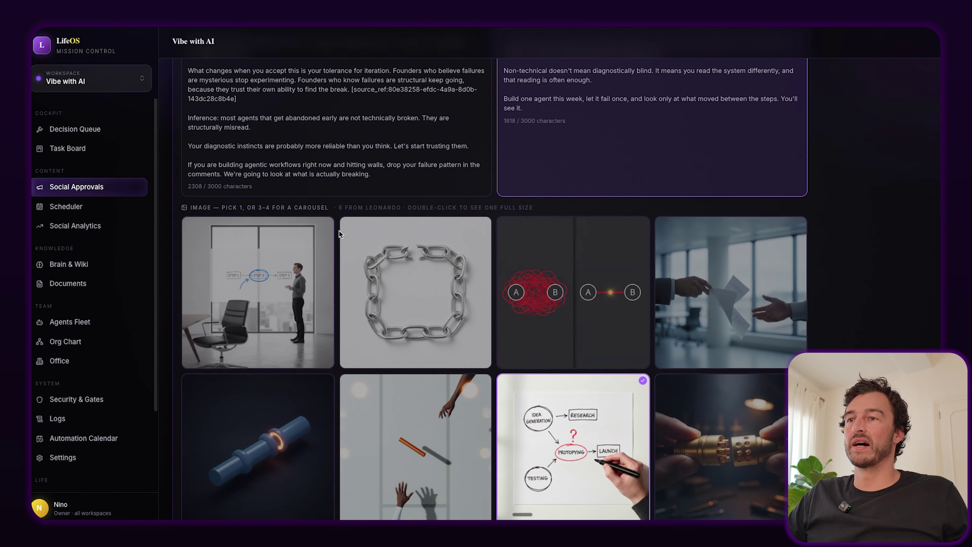
scroll(339, 232, "down", 3)
scroll(340, 235, "down", 3)
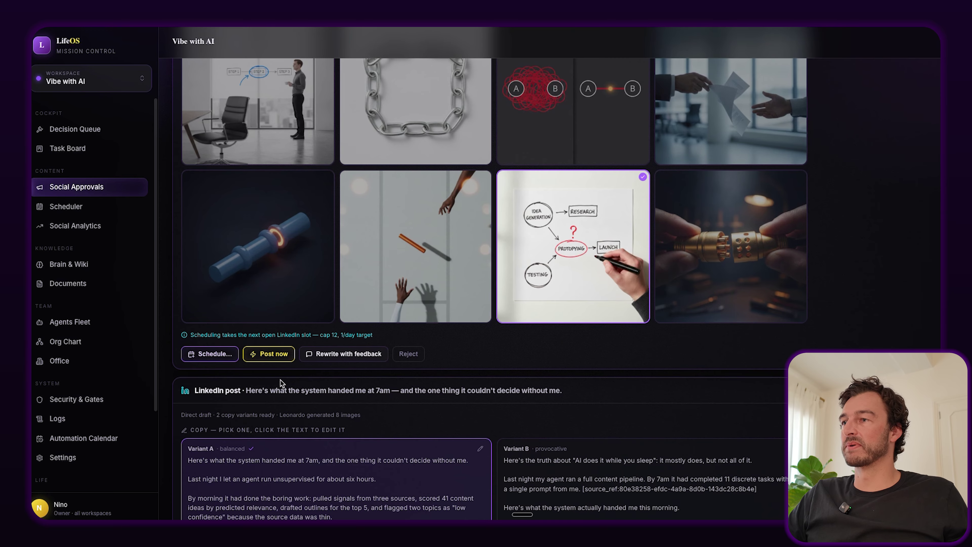
left_click(273, 356)
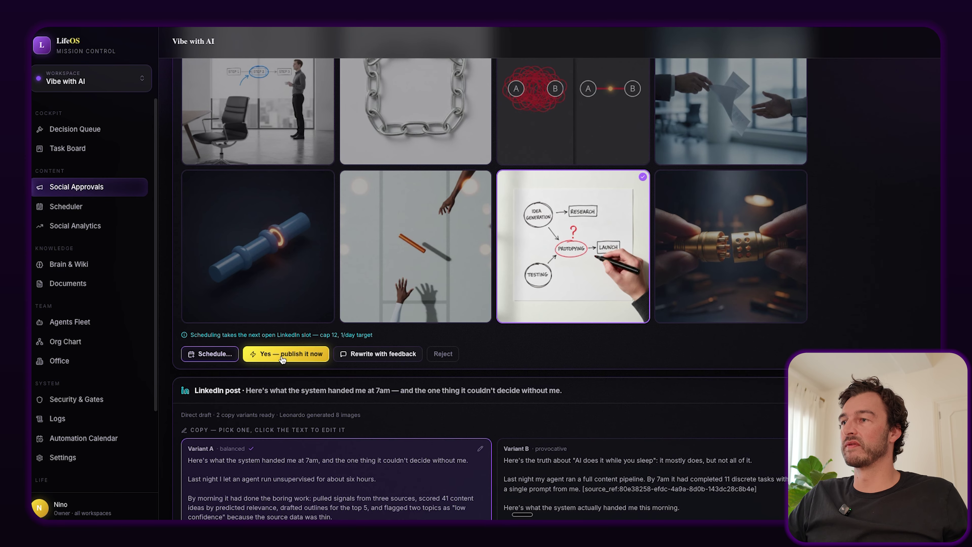
left_click(282, 354)
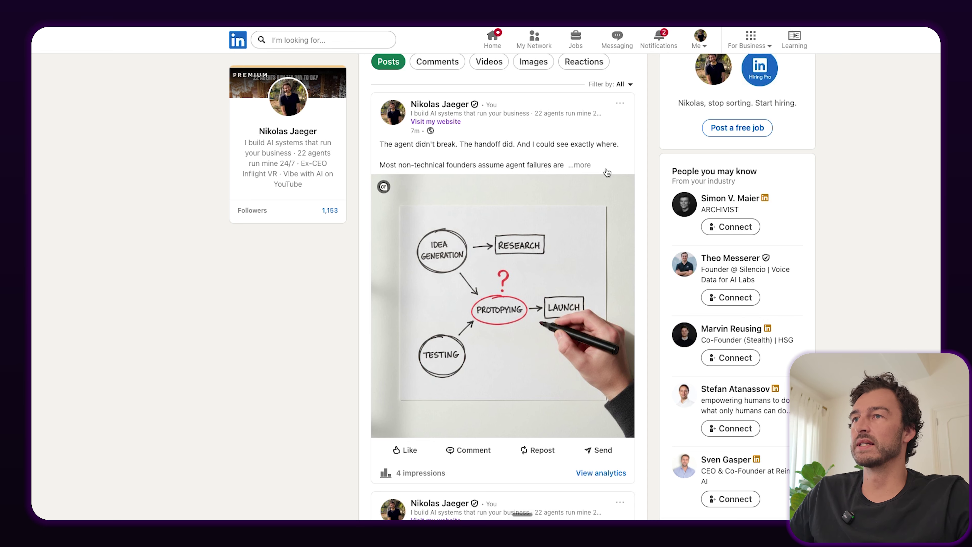
Switch to LinkedIn, expand the published "The agent didn't break" post and check its full text and flowchart image.
left_click(580, 165)
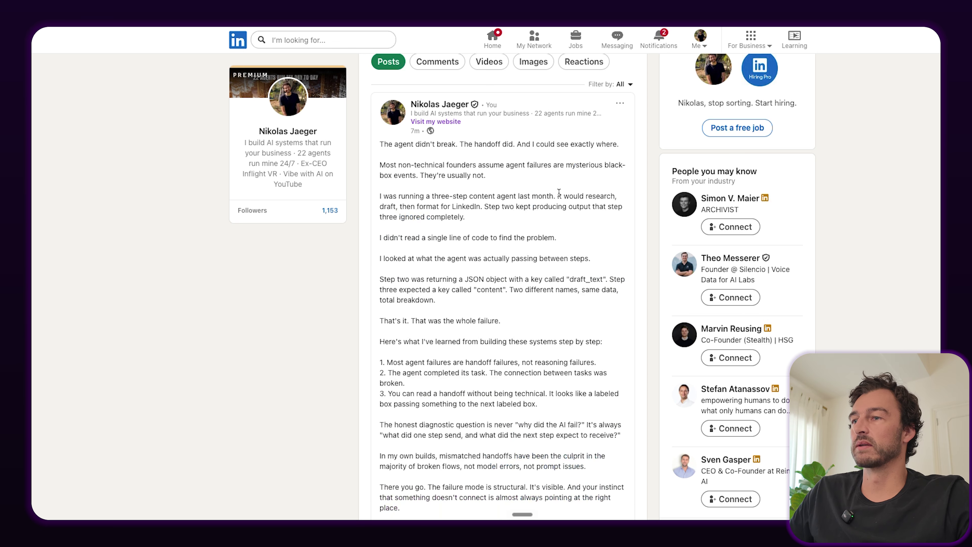
scroll(558, 192, "down", 5)
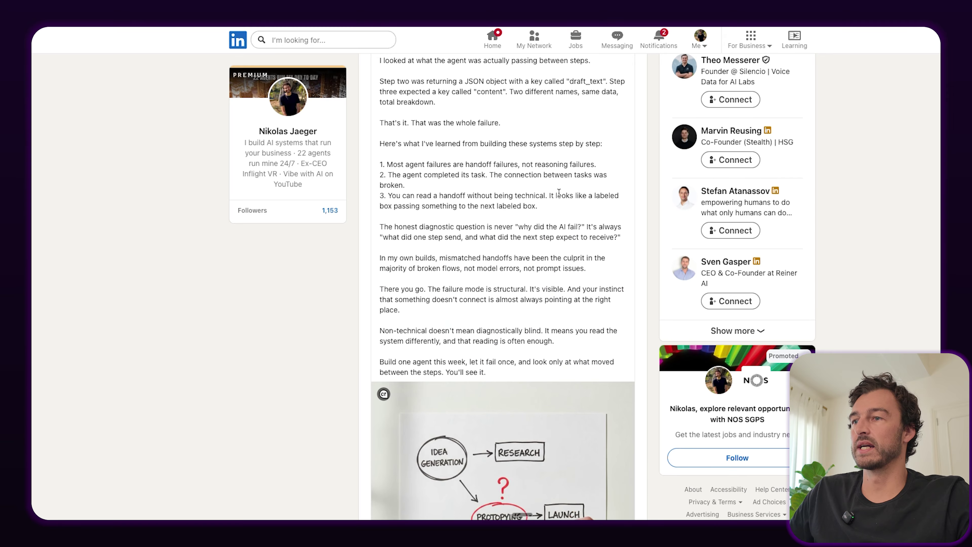
scroll(558, 192, "down", 8)
scroll(559, 193, "up", 4)
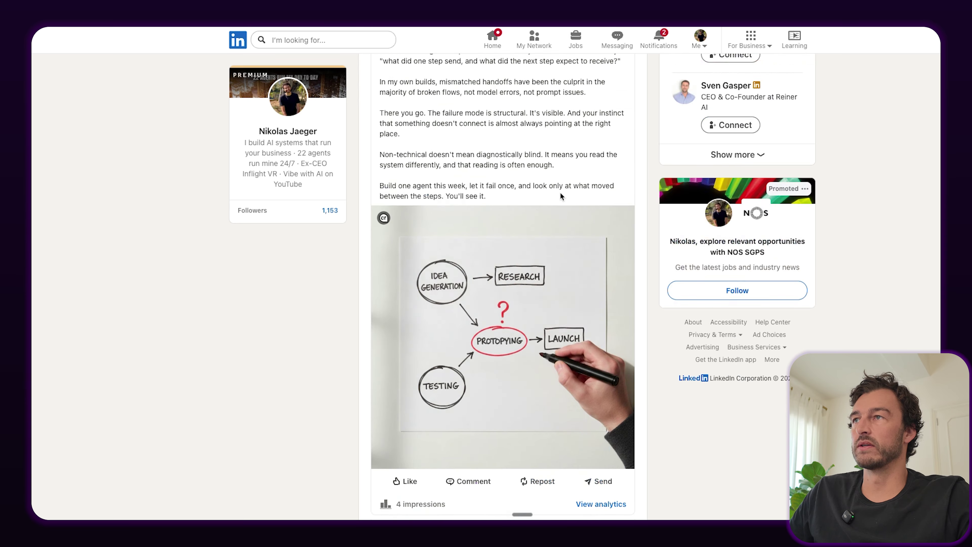
scroll(559, 192, "up", 11)
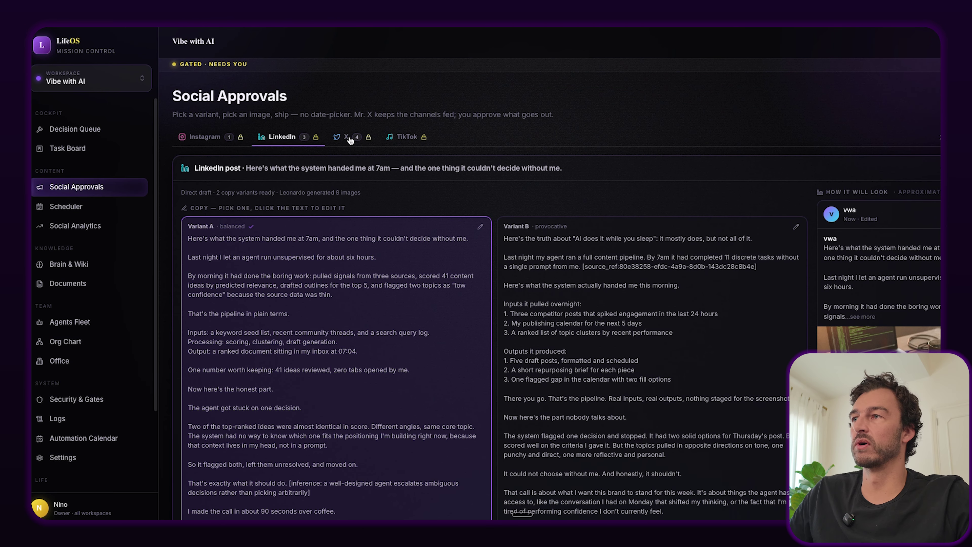
In the X drafts of Social Approvals, choose Variant B and the server-room stop sign image for "The most important instruction" post.
left_click(348, 138)
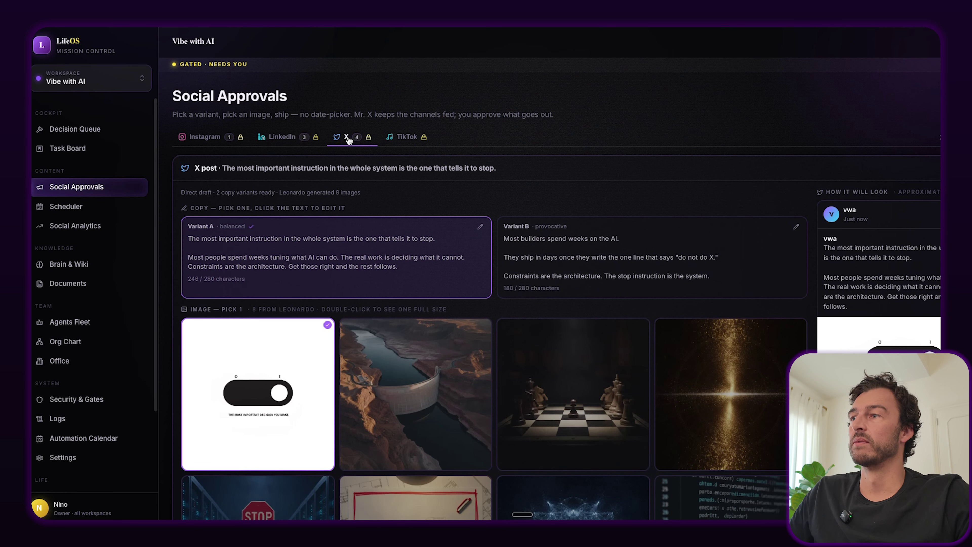
scroll(605, 234, "down", 2)
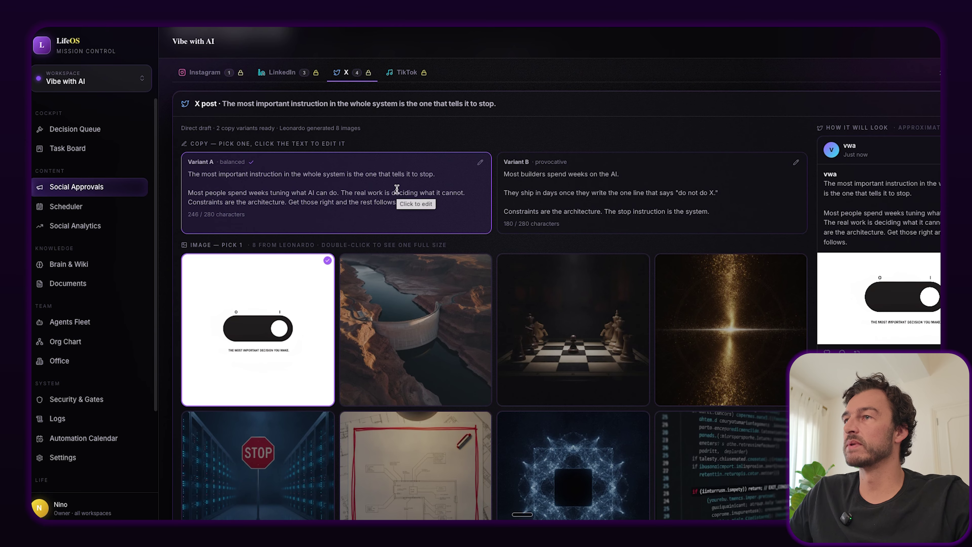
scroll(334, 230, "down", 1)
left_click(637, 184)
scroll(357, 306, "down", 3)
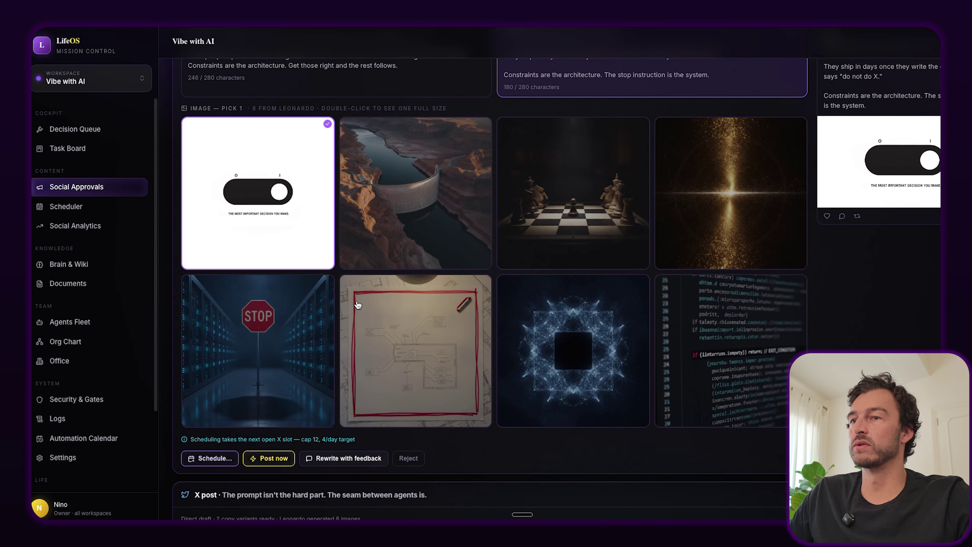
left_click(232, 362)
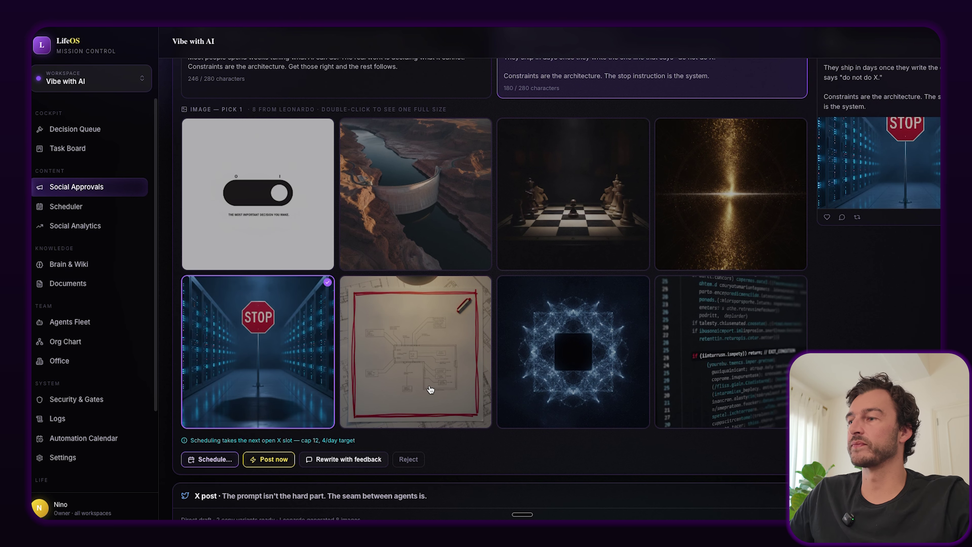
Publish "The most important instruction" X draft immediately and confirm the publication.
scroll(268, 375, "down", 2)
left_click(269, 373)
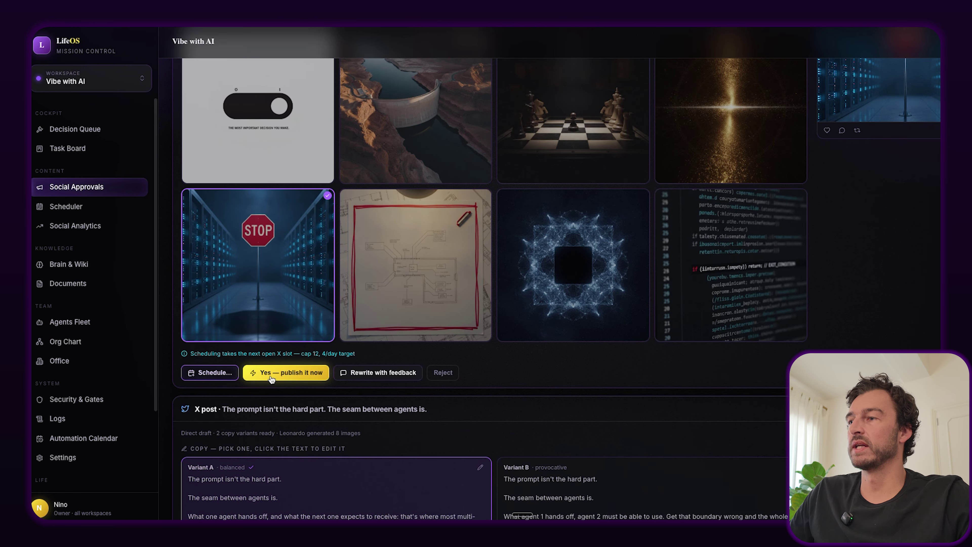
left_click(270, 378)
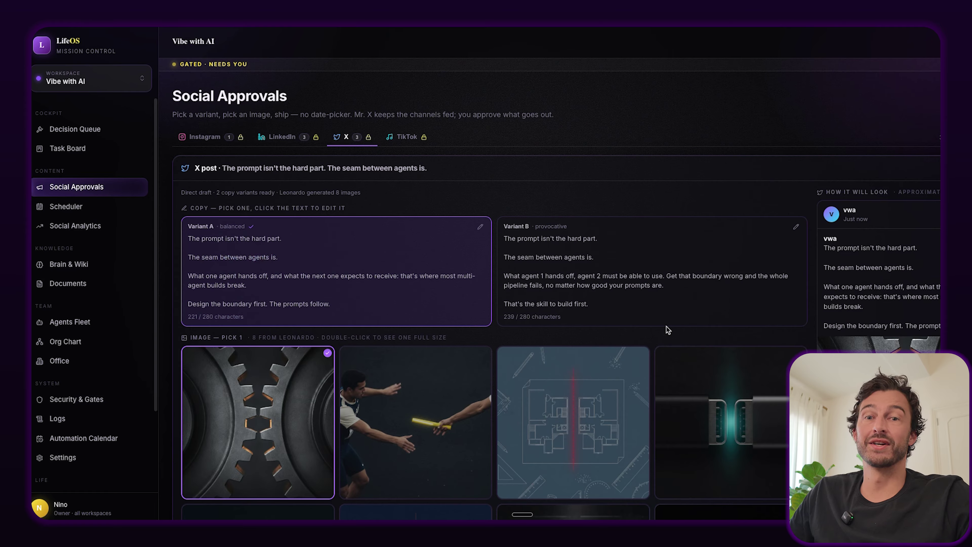
Switch to the X profile and check the text and stop sign image of the newly published "Most builders spend weeks on the AI" post.
mouse_move(497, 28)
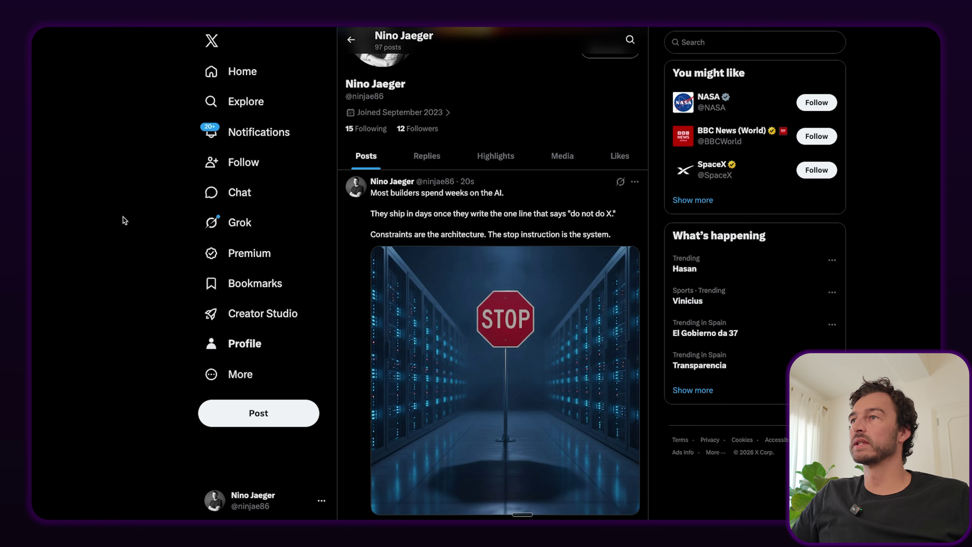
scroll(124, 220, "up", 3)
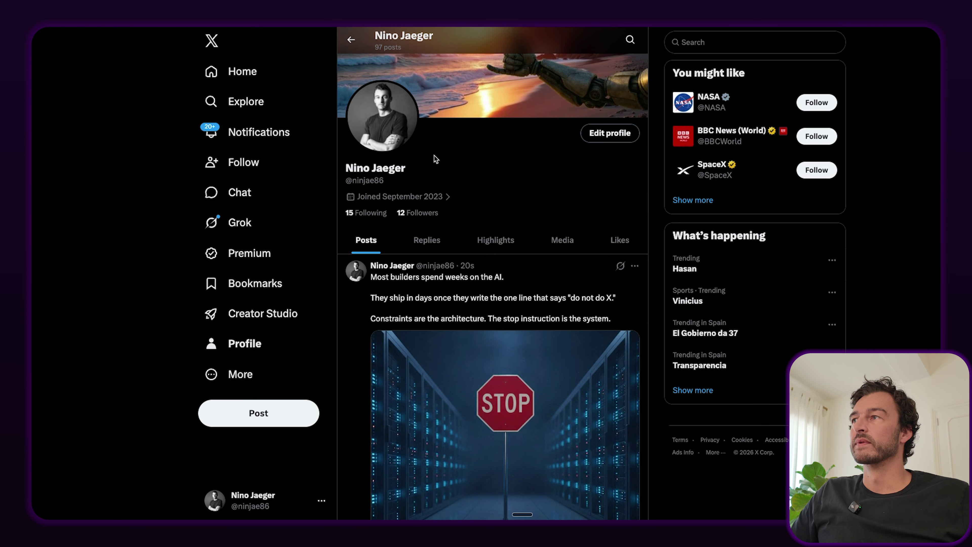
scroll(433, 156, "down", 3)
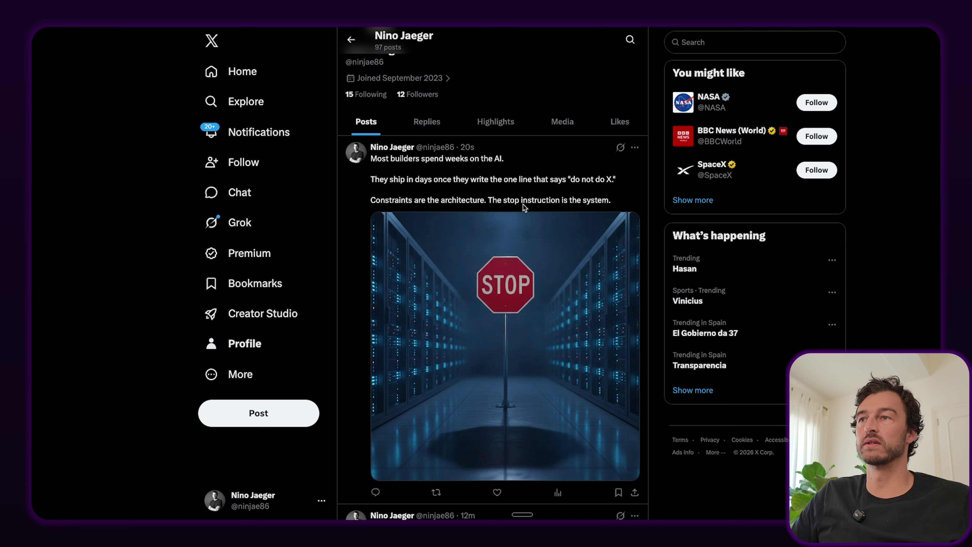
scroll(473, 280, "down", 3)
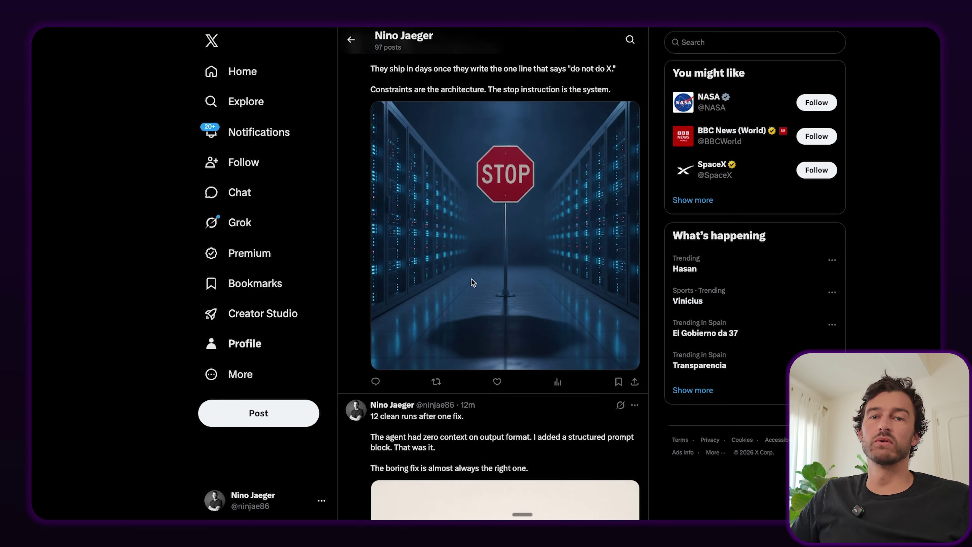
scroll(472, 283, "up", 1)
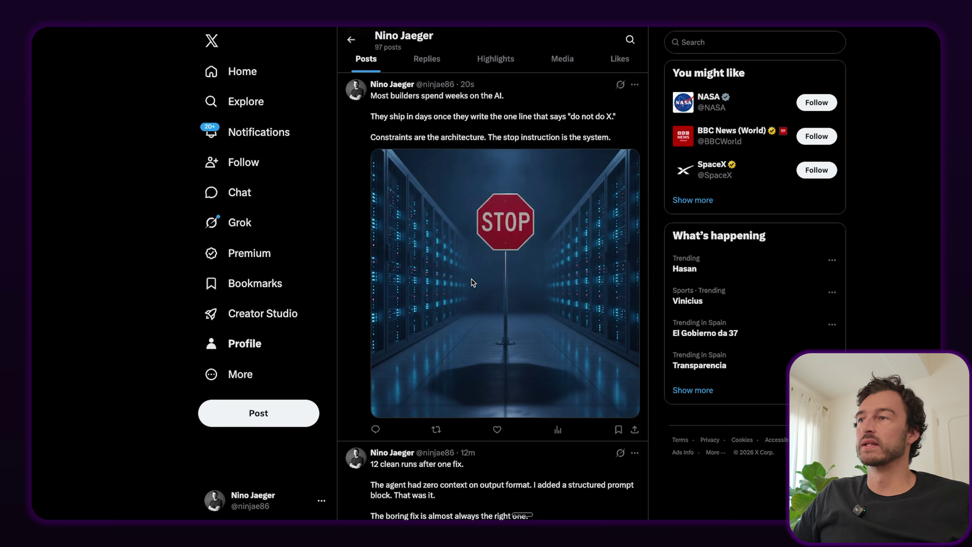
scroll(472, 279, "down", 1)
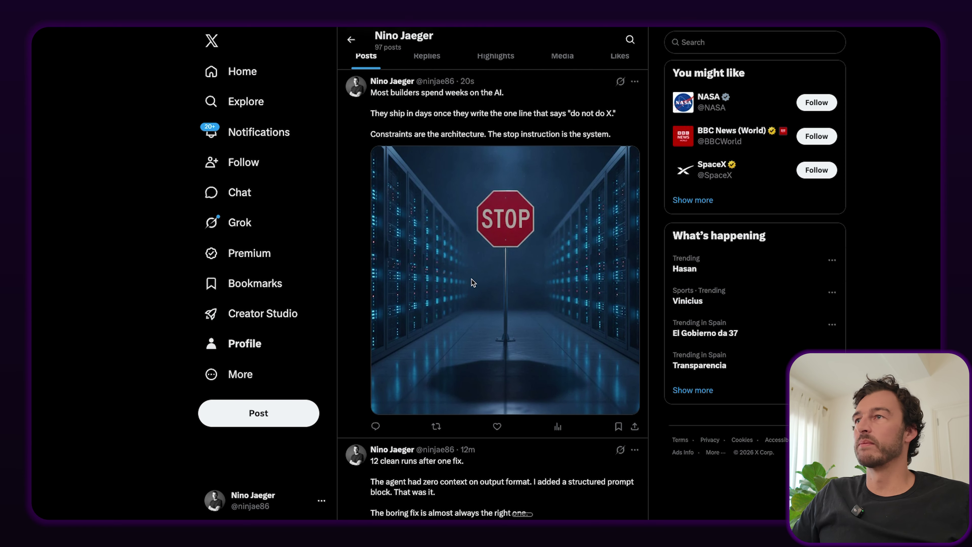
scroll(472, 279, "up", 1)
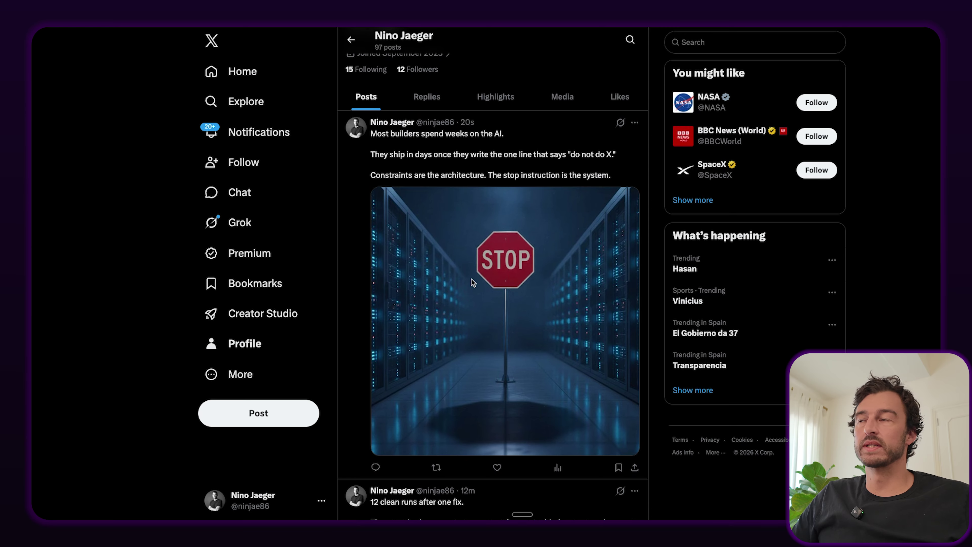